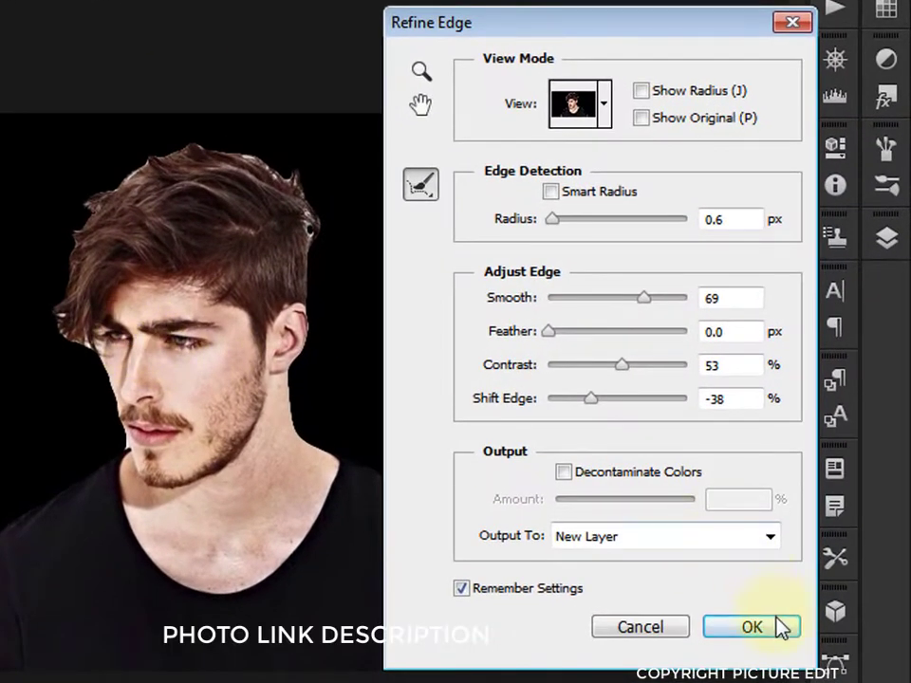
Output the refined cutout to a new layer and rename that layer "model man".
left_click(778, 626)
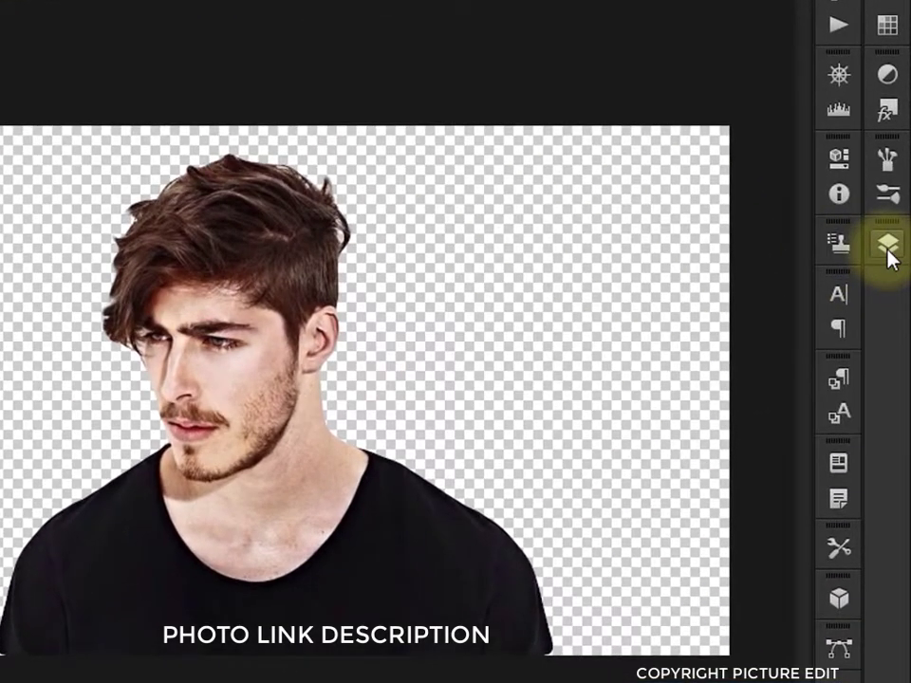
left_click(894, 271)
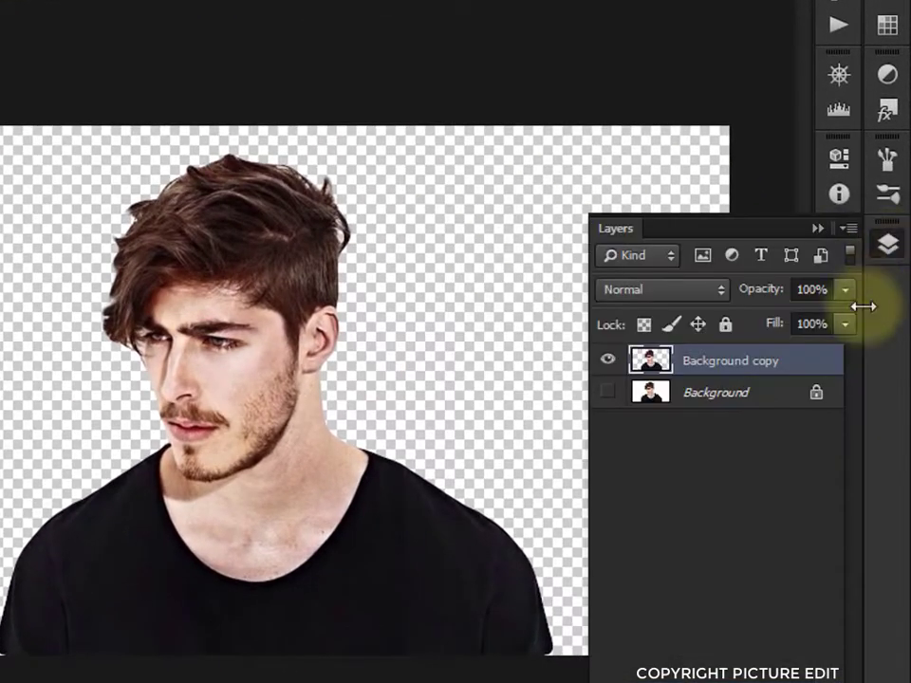
double_click(749, 361)
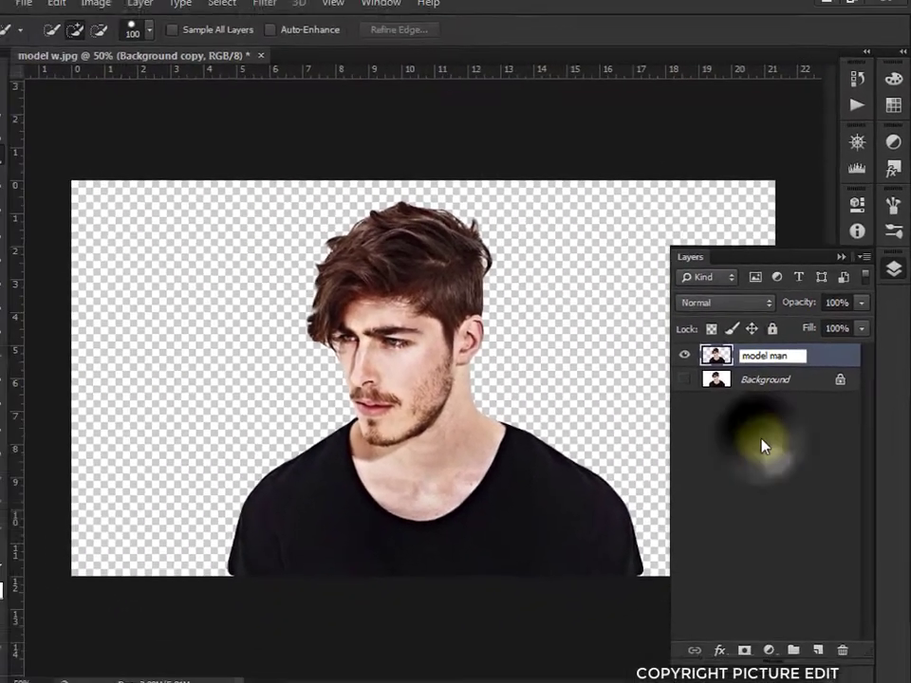
left_click(712, 481)
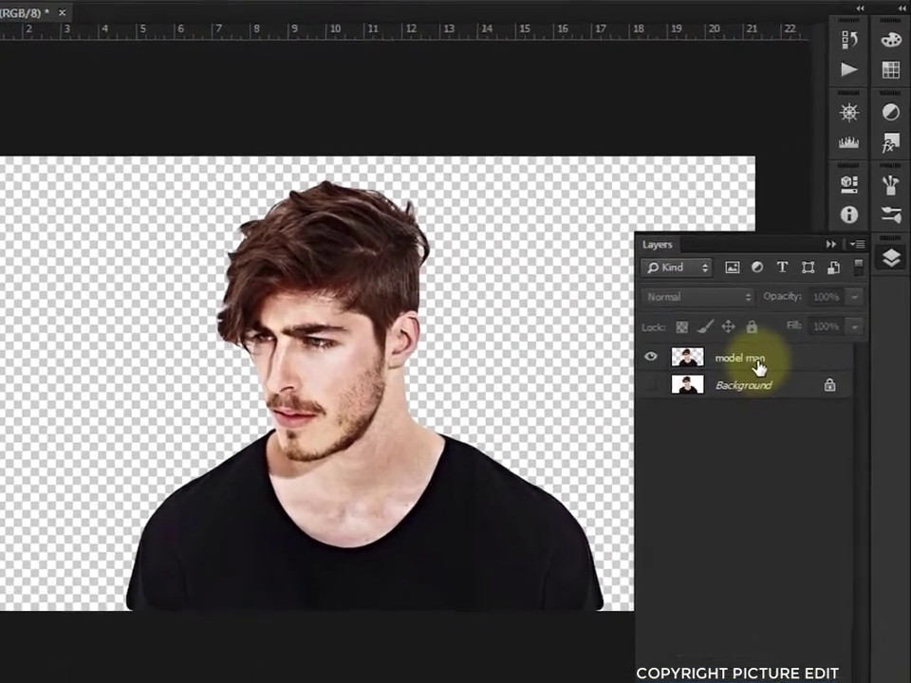
Add a new layer, fill it with white and place it beneath the model man layer.
left_click(777, 358)
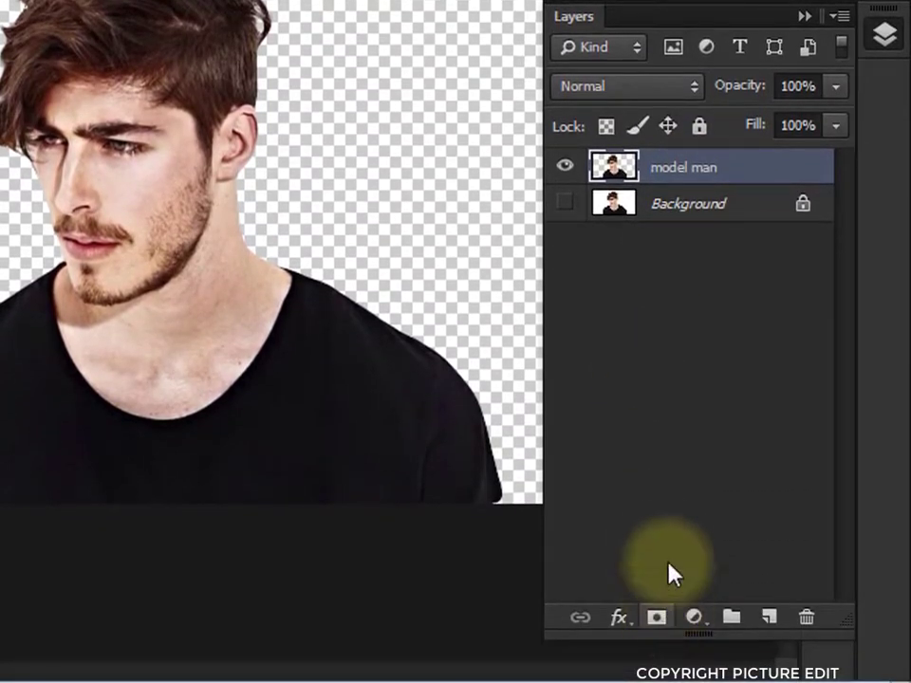
left_click(771, 621)
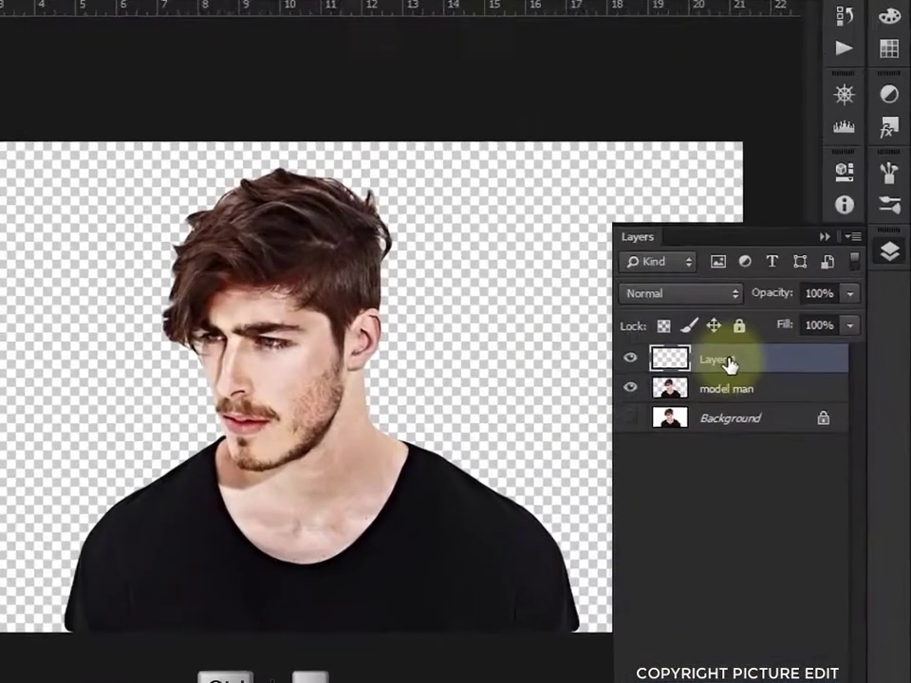
key("ctrl+BackSpace")
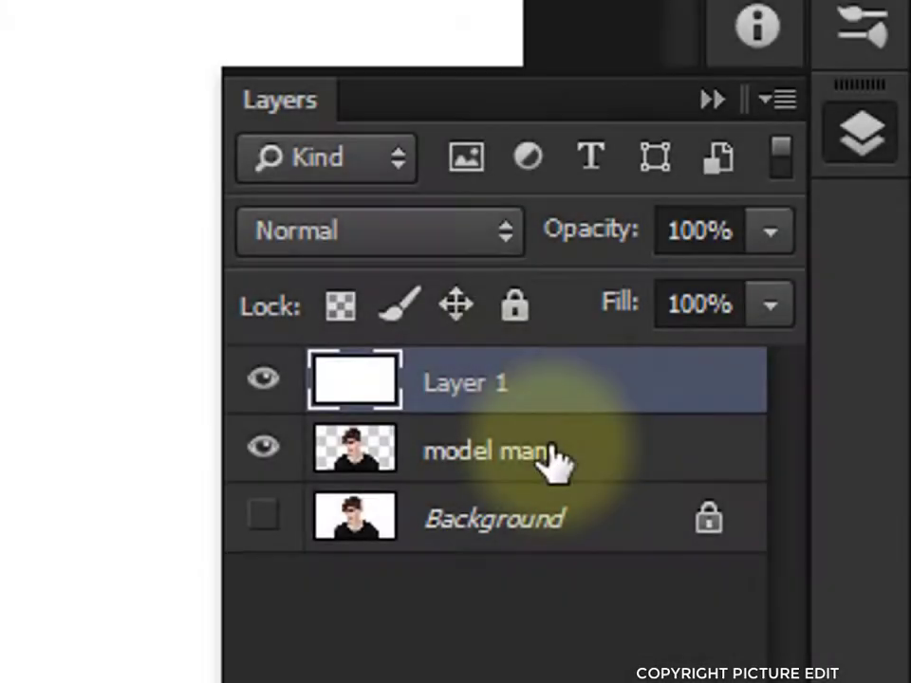
left_click(586, 455)
left_click_drag(565, 465, 564, 354)
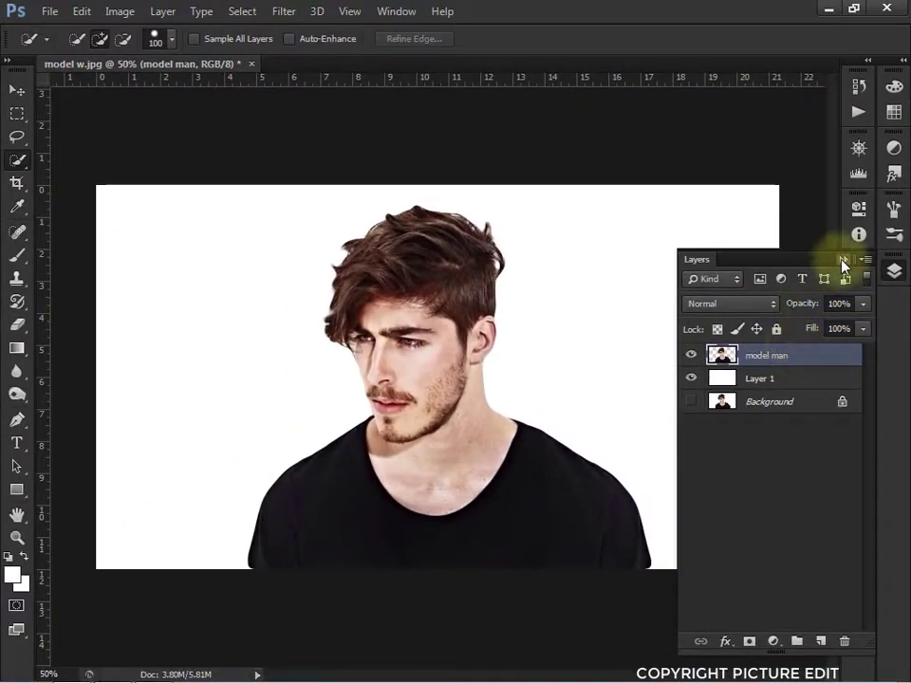
left_click(841, 263)
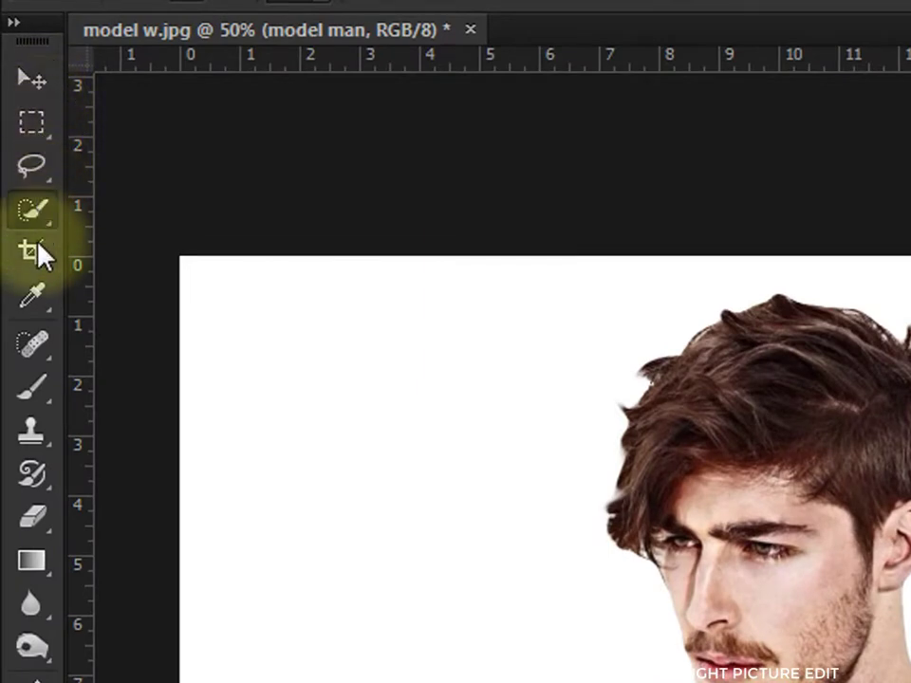
Expand the canvas with the Crop tool at a 16 : 9 ratio, adding space below and on both sides of the man.
left_click(38, 249)
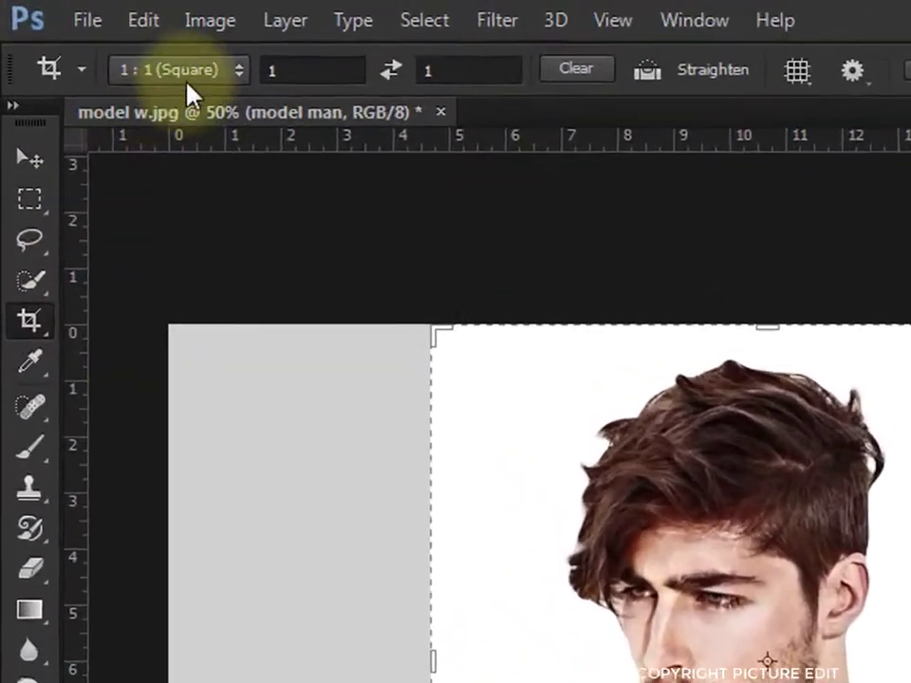
left_click(192, 76)
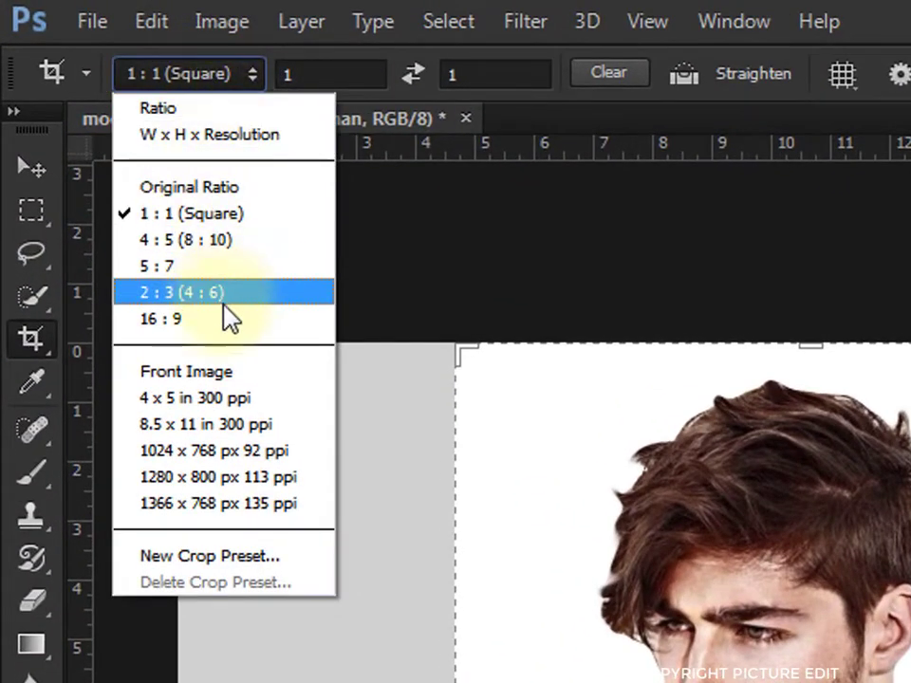
left_click(231, 319)
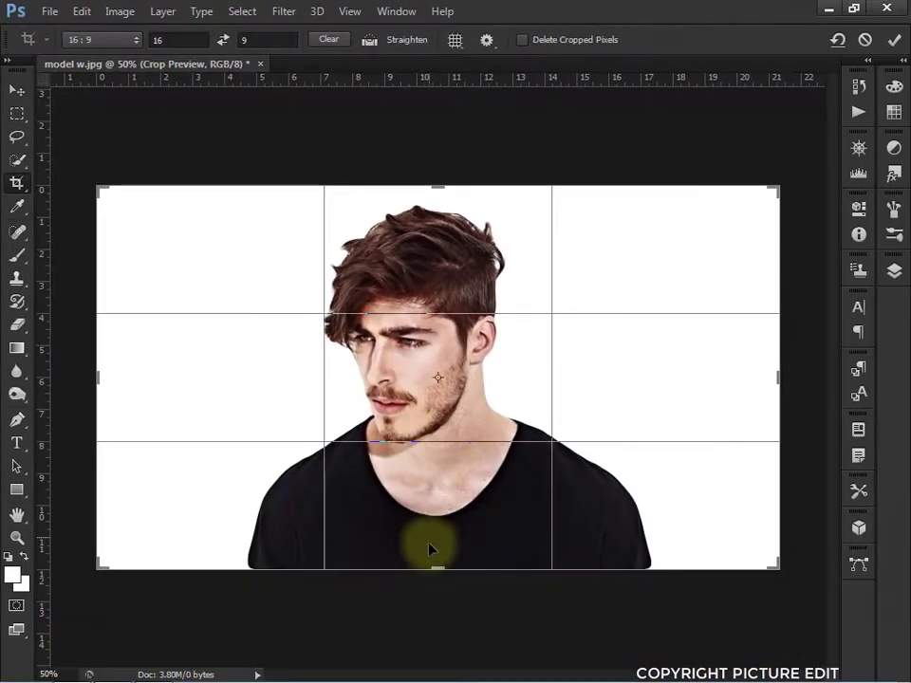
left_click_drag(437, 567, 437, 597)
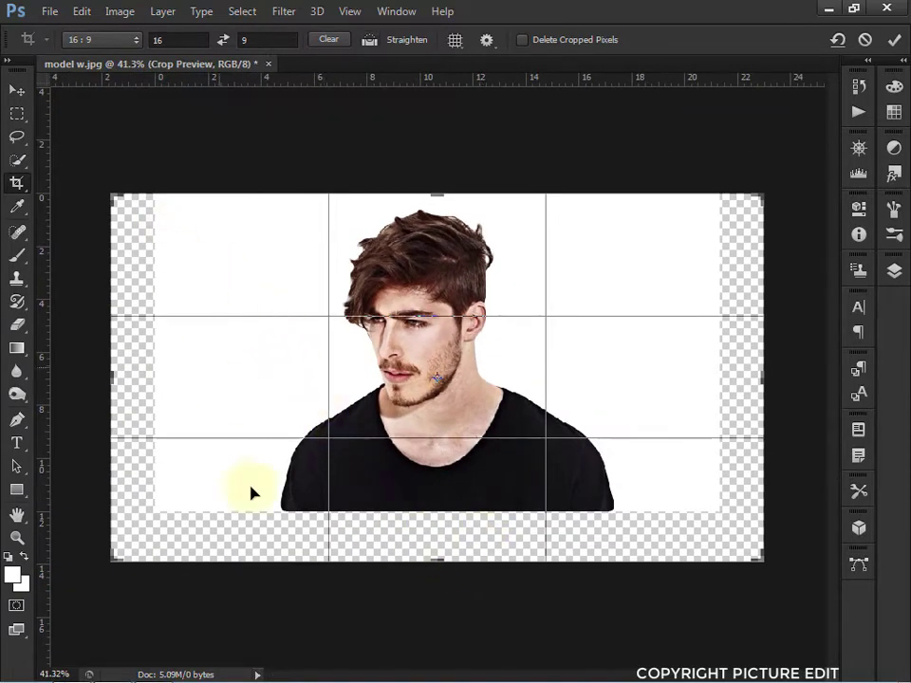
left_click_drag(438, 567, 435, 573)
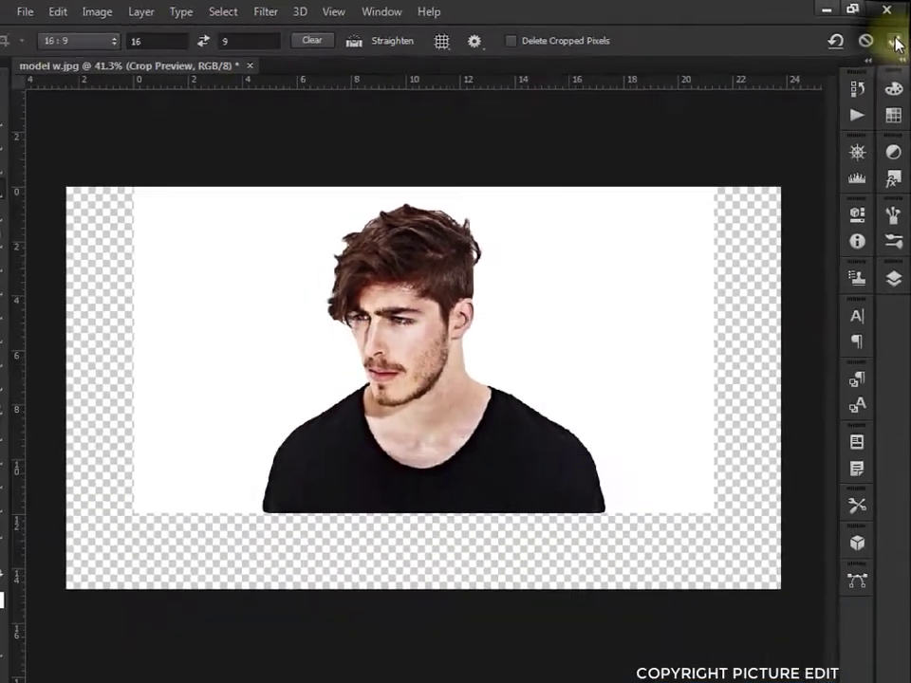
left_click(883, 65)
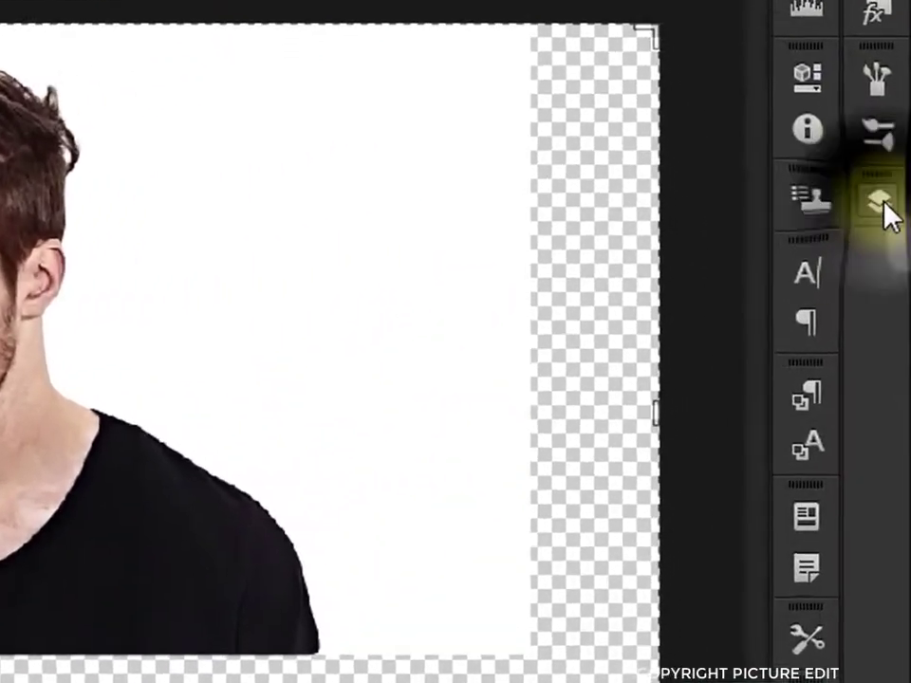
Fill Layer 1 with white across the enlarged canvas and make the model man layer active again.
left_click(891, 255)
left_click(752, 420)
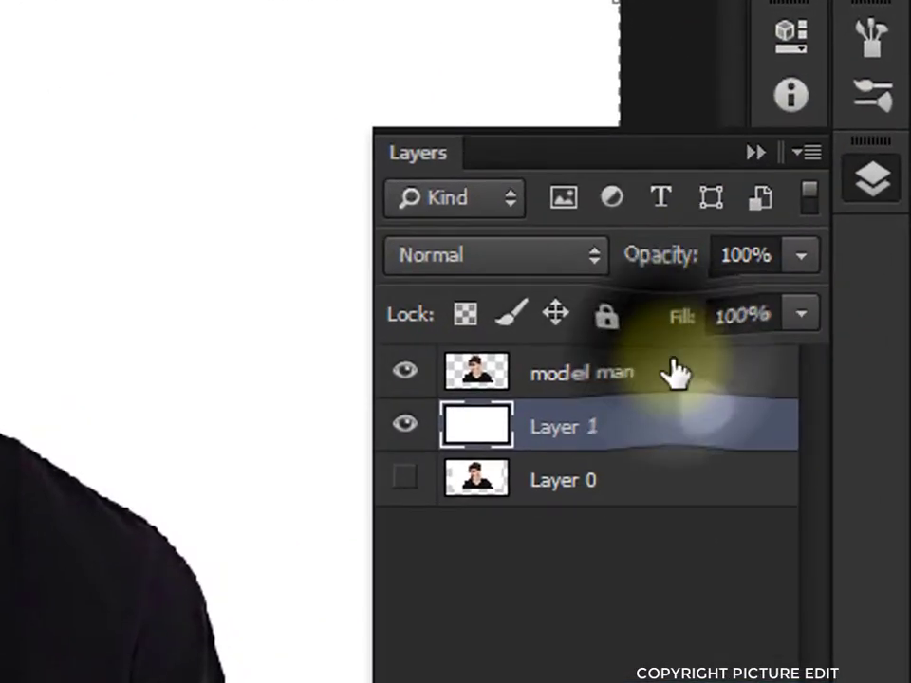
left_click(675, 373)
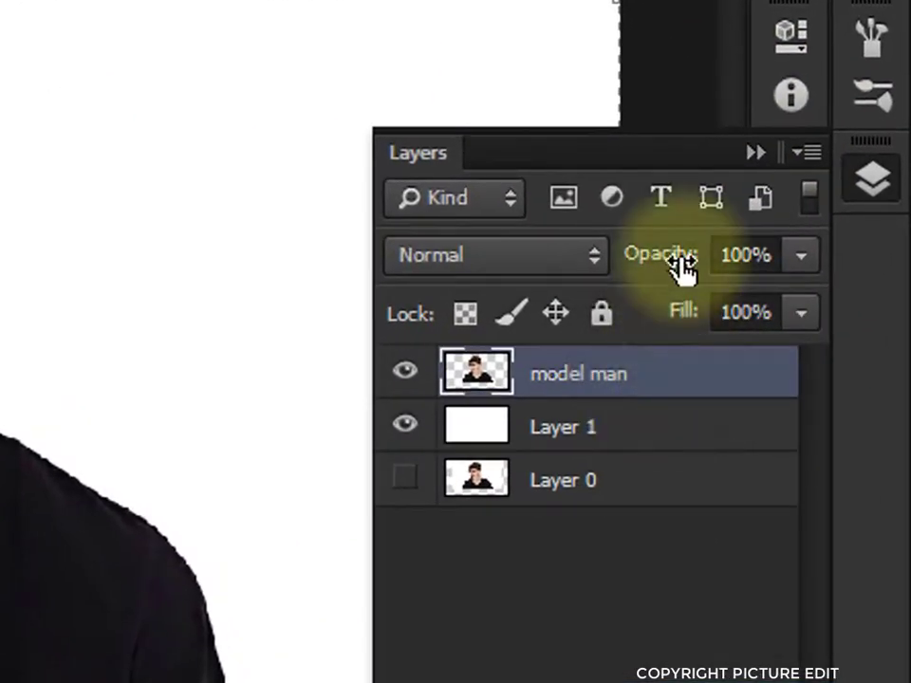
Move the man's cutout slightly down on the white canvas with the Move tool.
key("c")
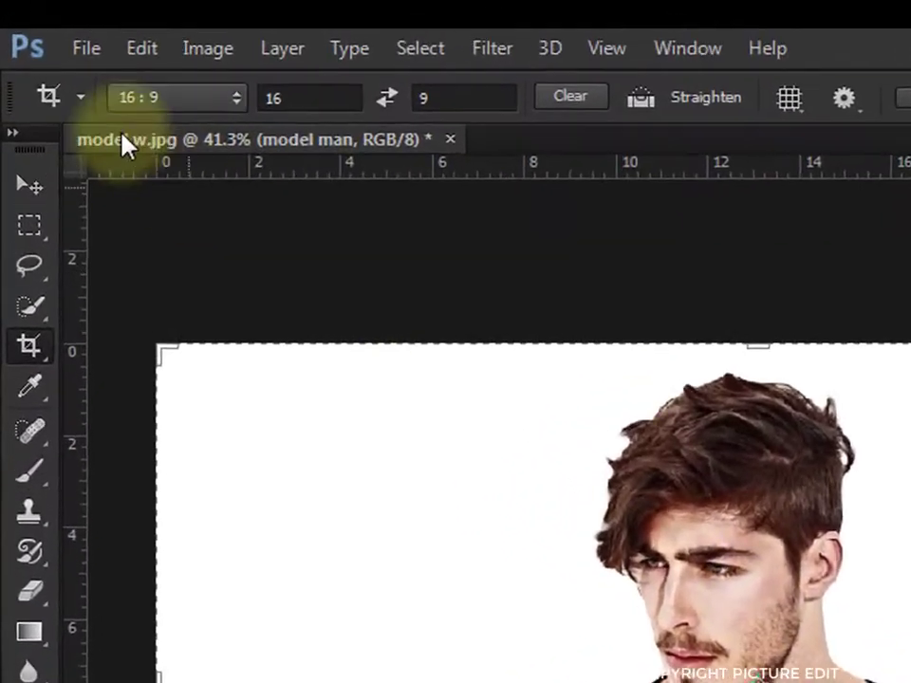
left_click(19, 108)
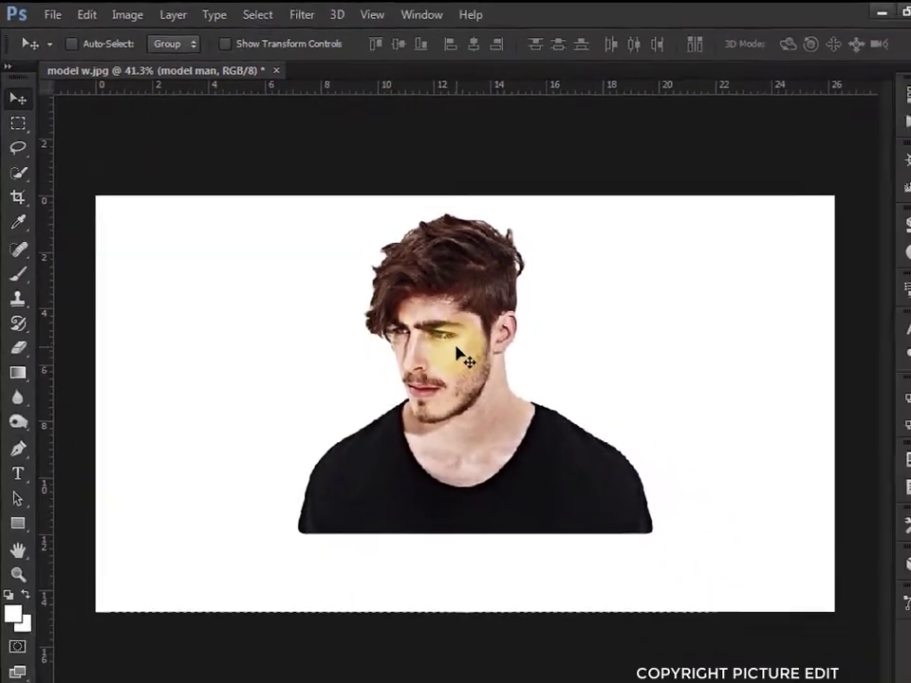
left_click_drag(459, 353, 461, 379)
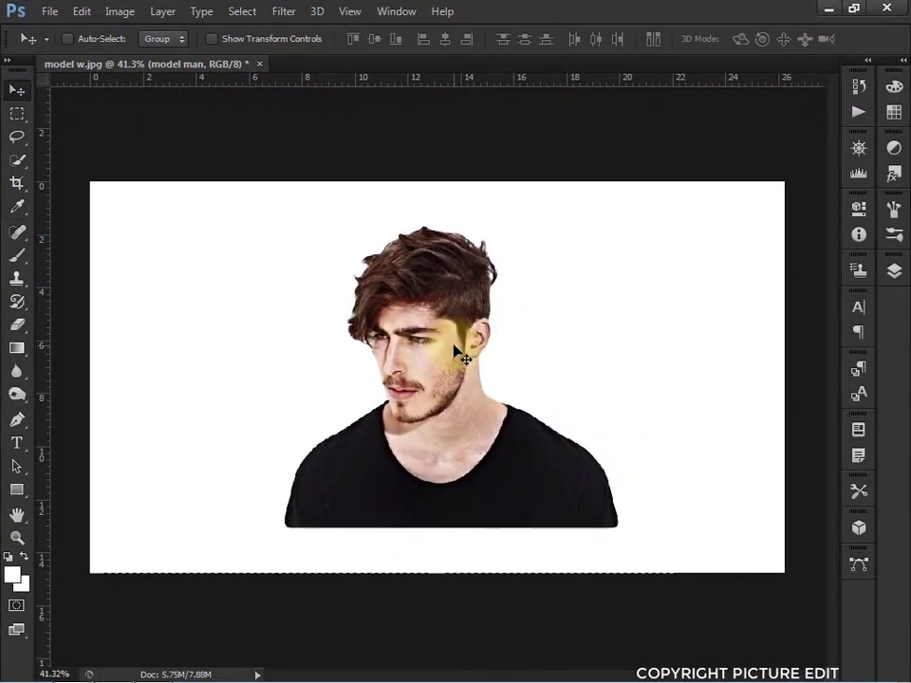
Scale the man's cutout to about 71% width and 91% height with Free Transform and shift it slightly down toward the canvas centre.
key("ctrl+t")
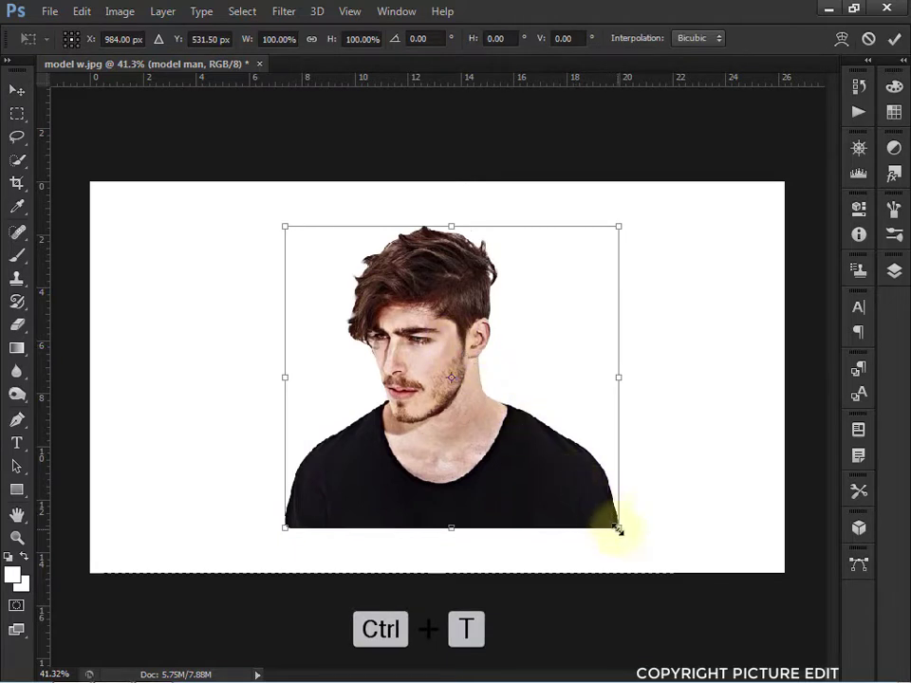
left_click_drag(617, 528, 553, 488)
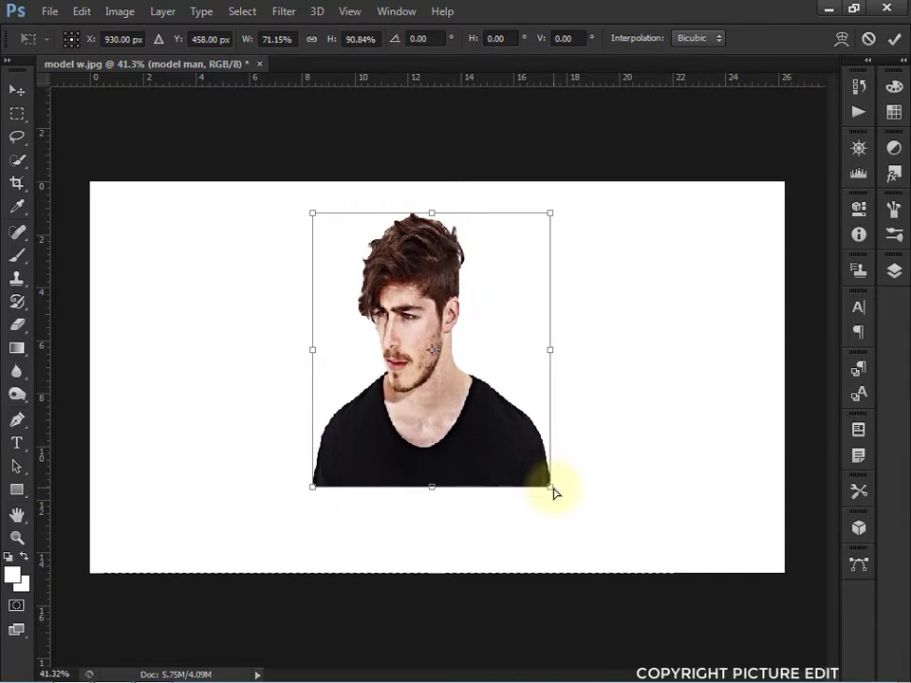
scroll(554, 492, "up", 2)
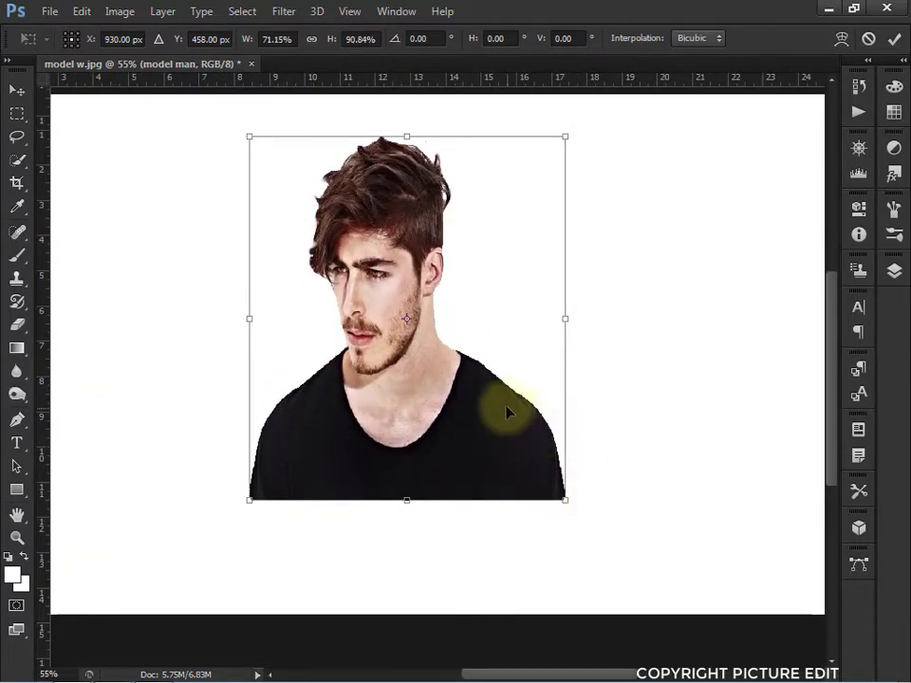
left_click_drag(507, 408, 537, 423)
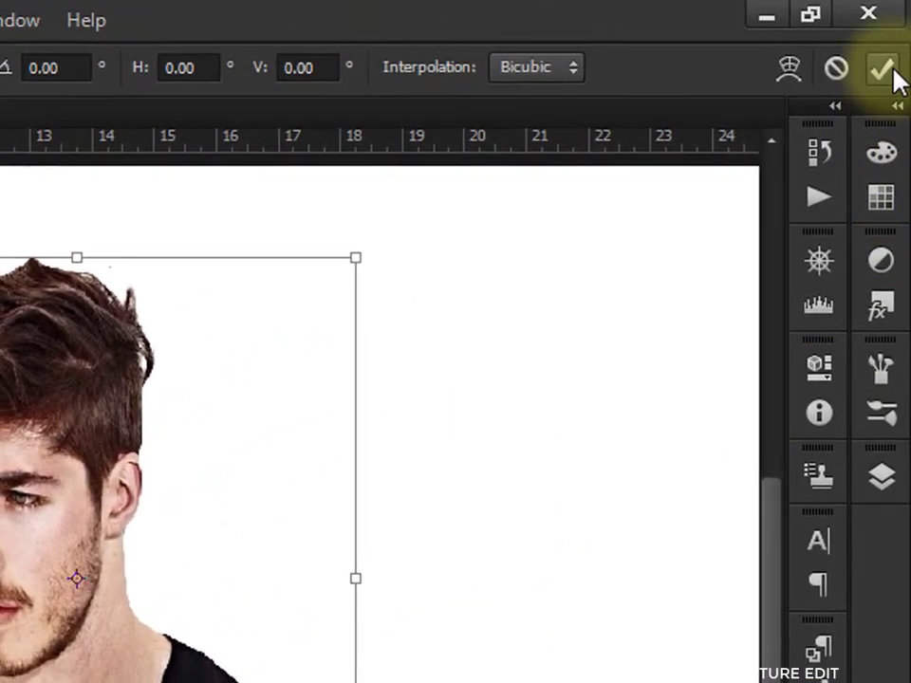
left_click(887, 71)
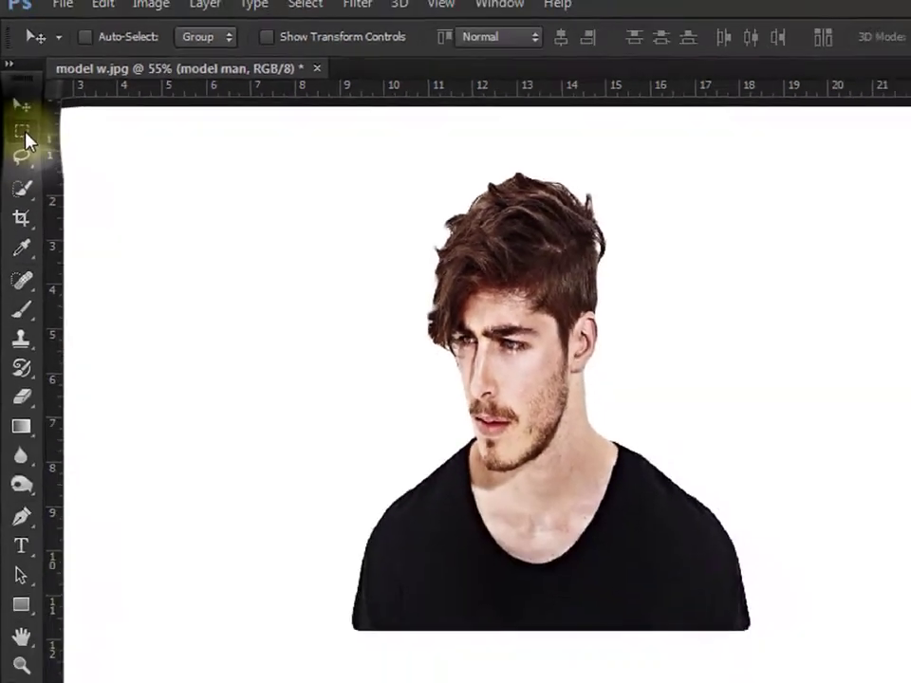
Hide Layer 1 and select the bottom strip of the man's black shirt with the Rectangular Marquee tool.
left_click(24, 135)
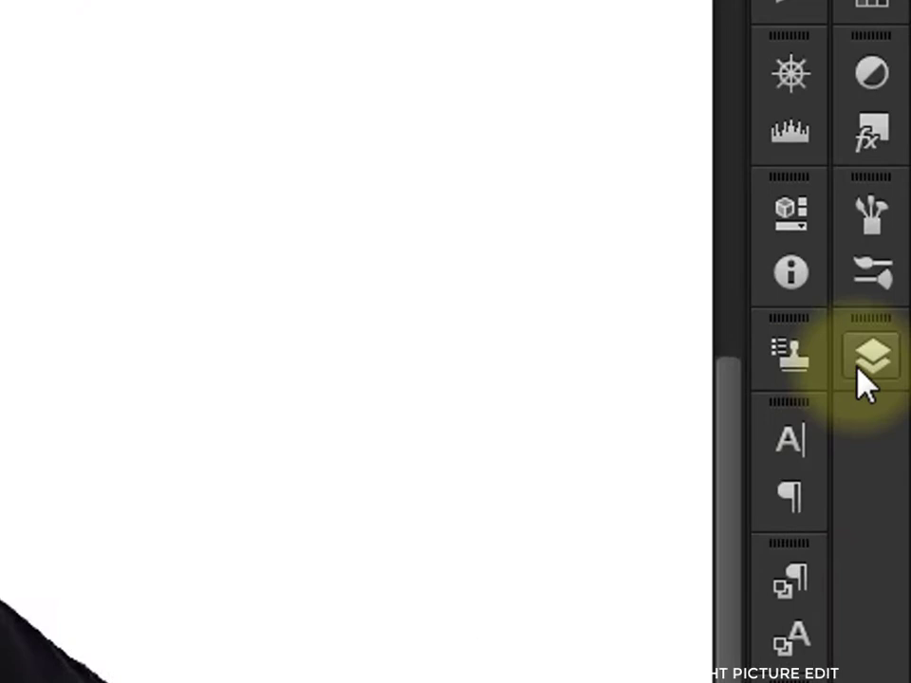
left_click(893, 271)
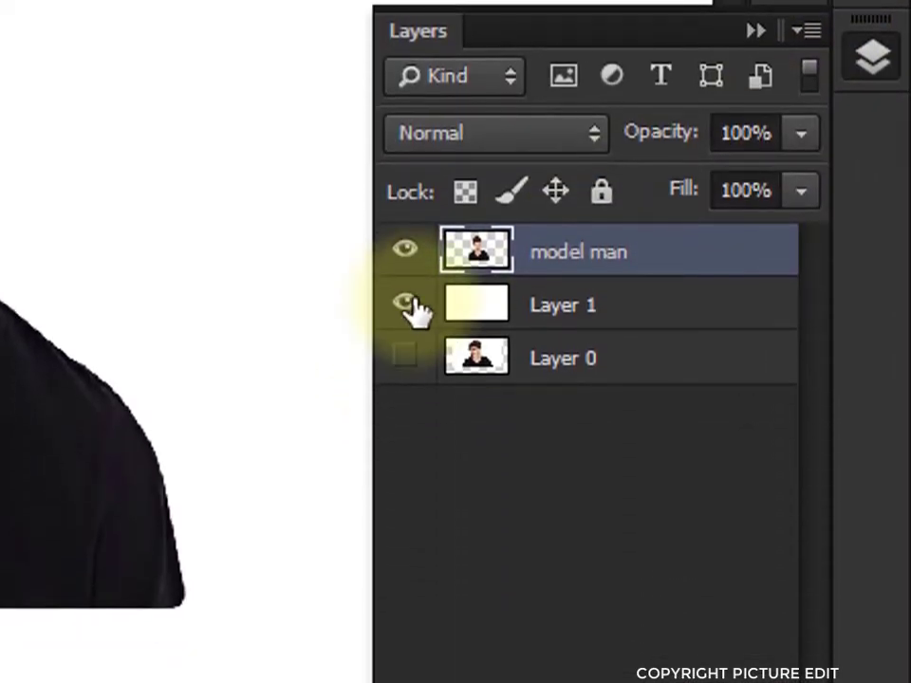
left_click(404, 598)
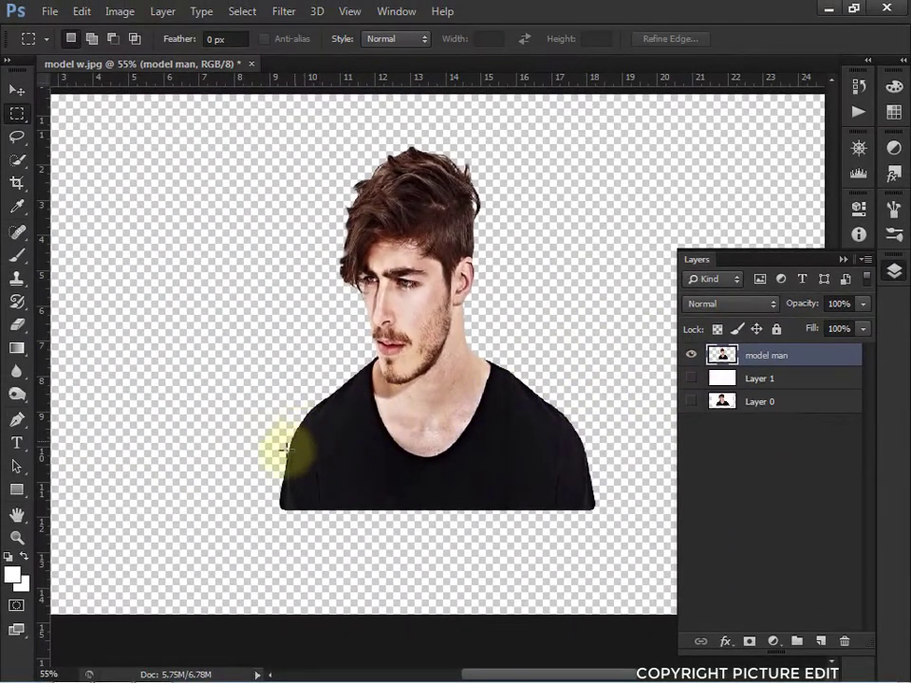
left_click(287, 450)
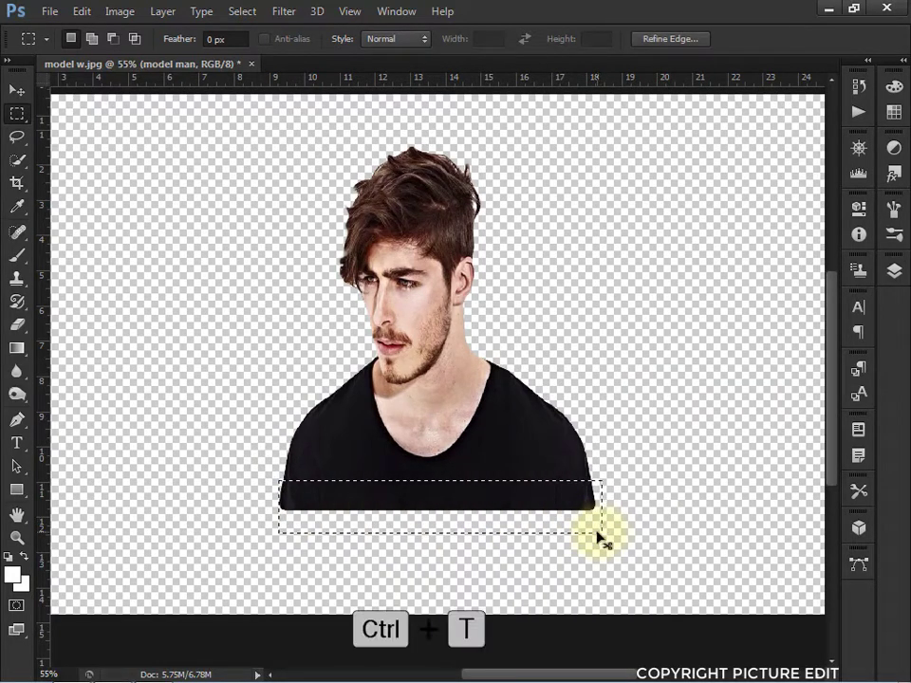
Stretch the selected shirt strip downward to about 381% height with Free Transform, lengthening the shirt.
key("ctrl+t")
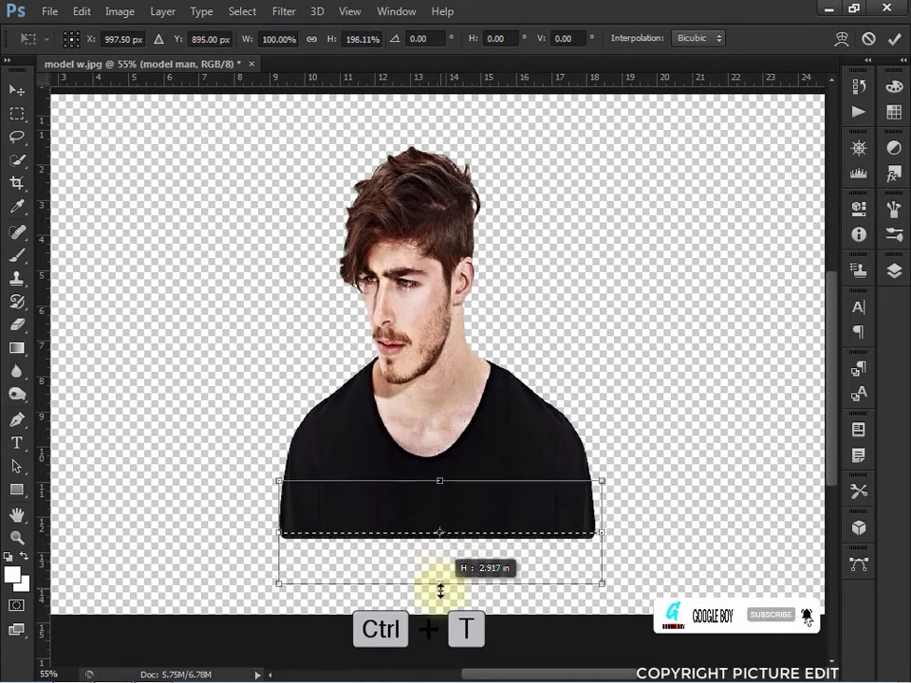
mouse_move(439, 631)
left_mouse_down()
mouse_move(422, 670)
mouse_move(437, 636)
left_mouse_up()
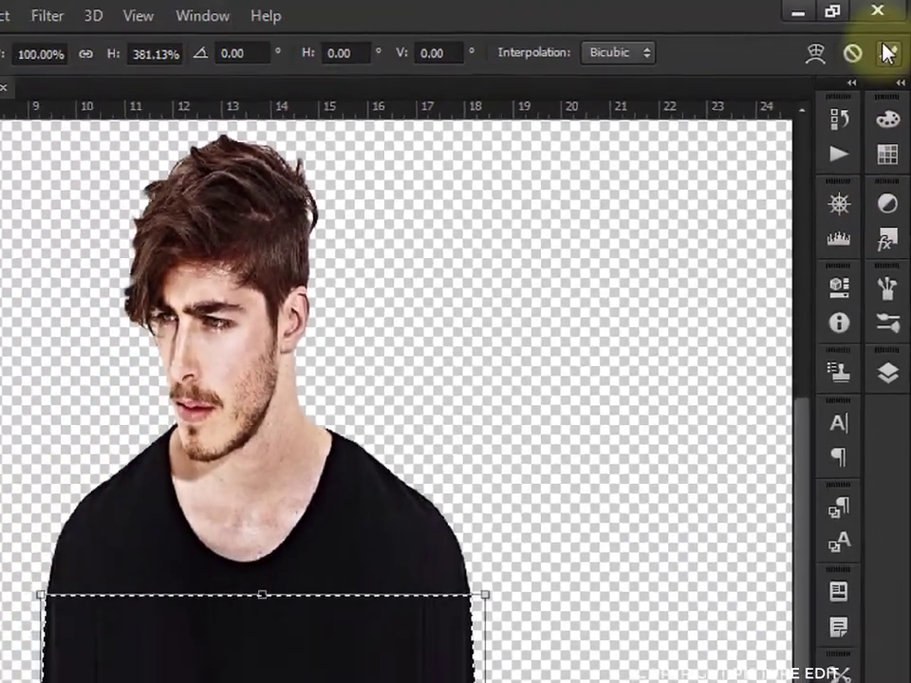
left_click(886, 51)
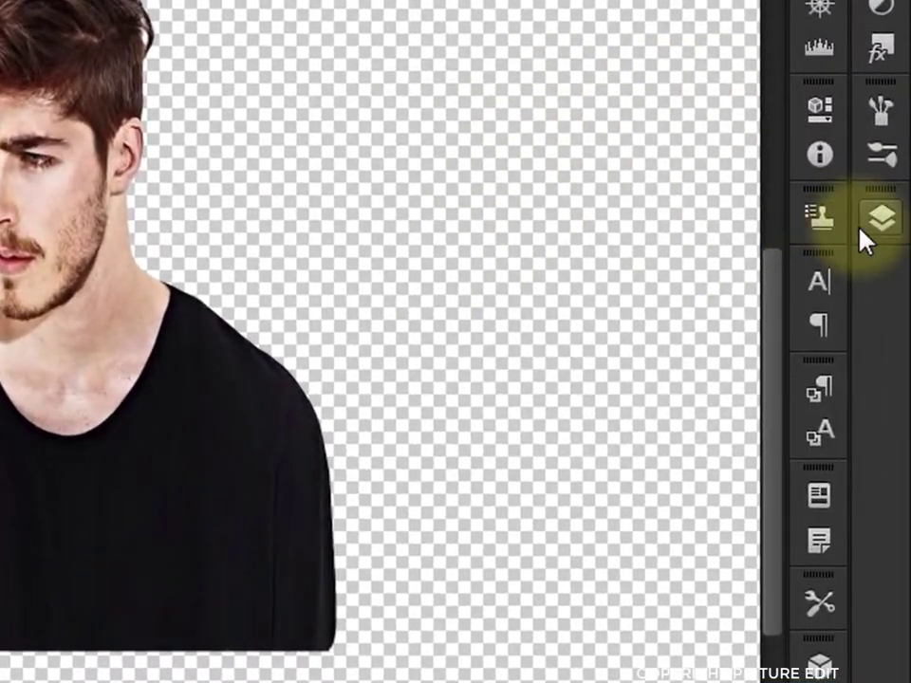
Make the white Layer 1 visible again behind the man.
left_click(865, 240)
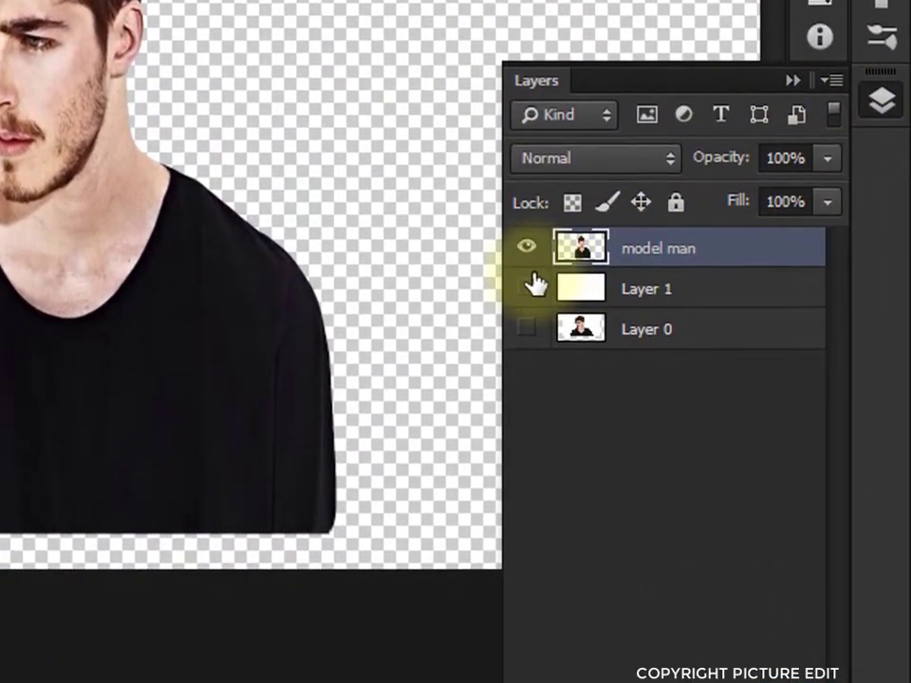
left_click(528, 406)
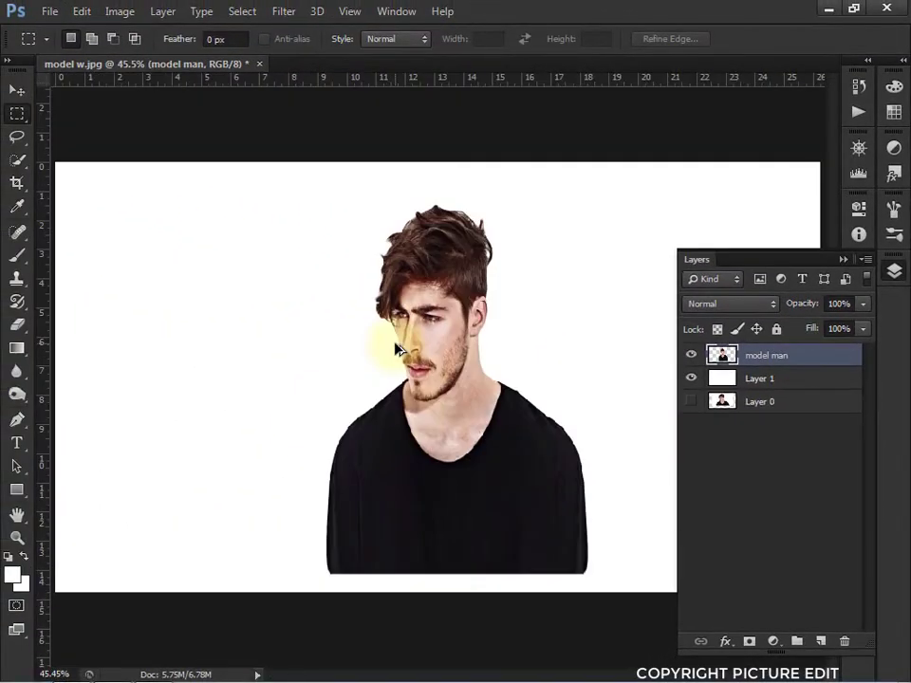
mouse_move(177, 677)
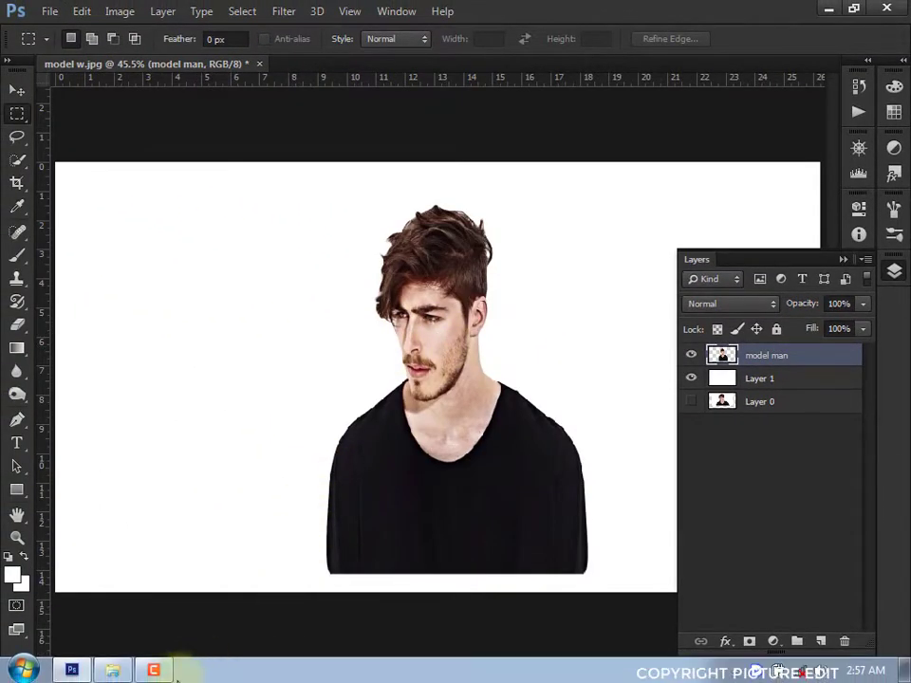
Place the coniferous forest image from the Downloads folder into the document and rotate it 180°.
left_click(100, 677)
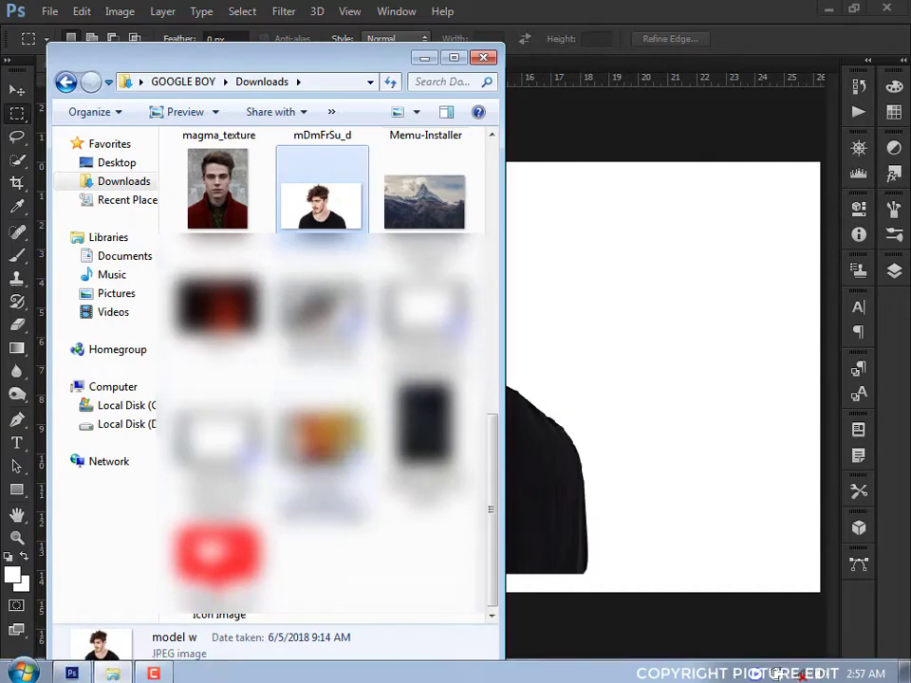
scroll(413, 231, "up", 10)
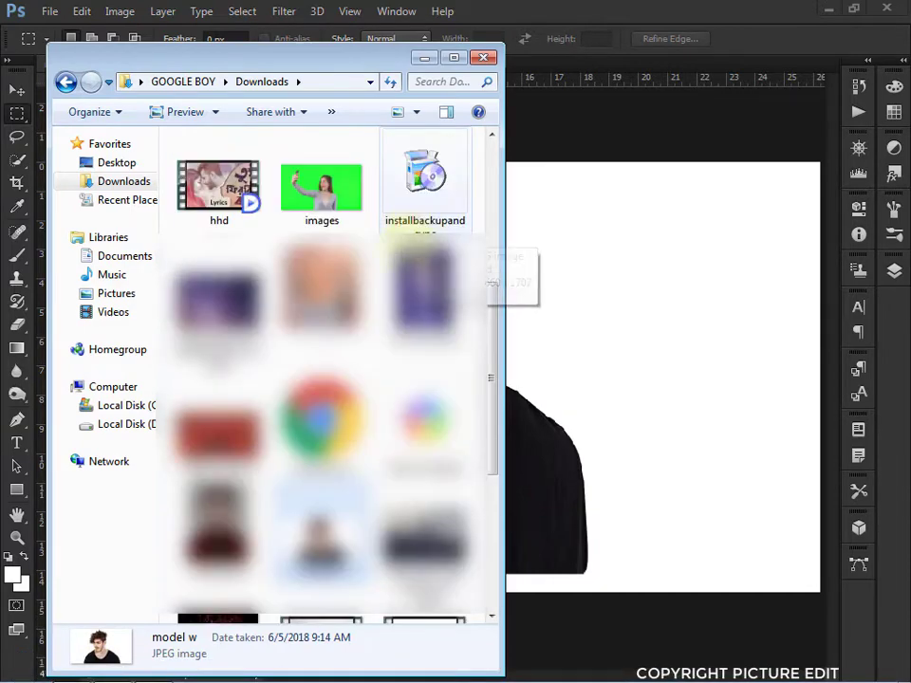
left_click_drag(420, 201, 588, 332)
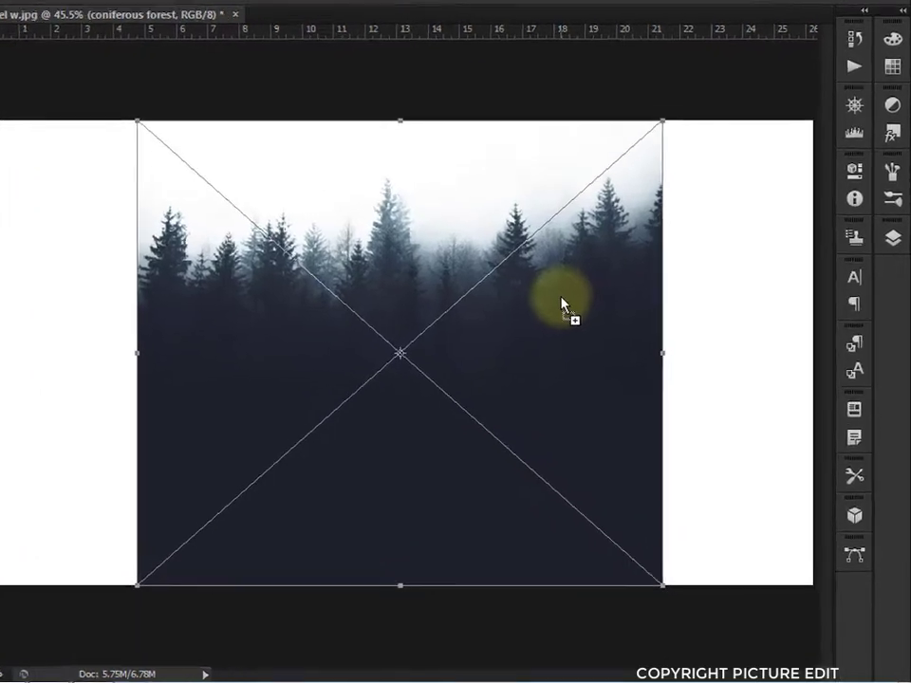
right_click(587, 332)
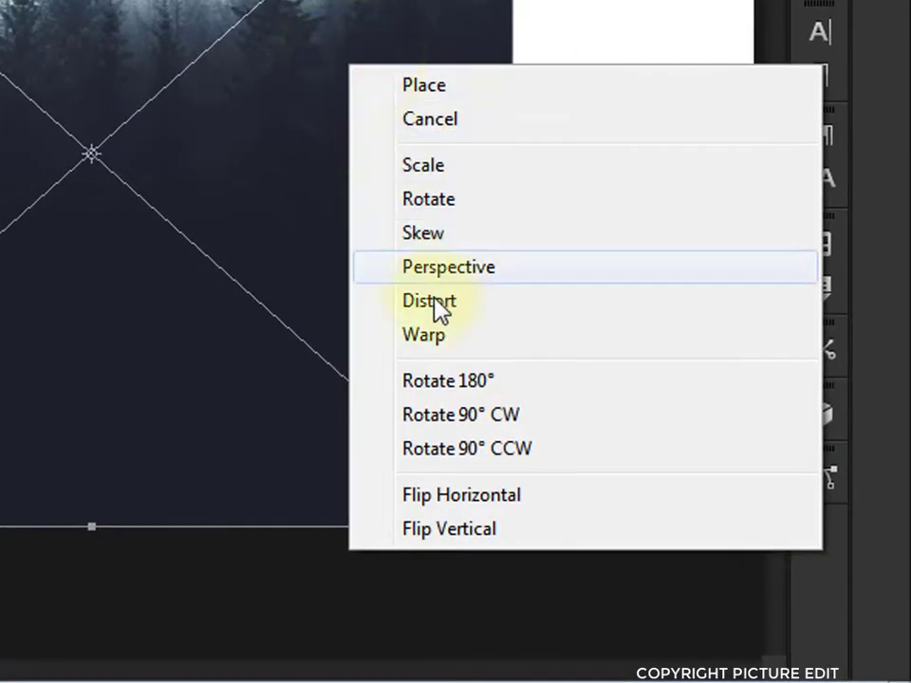
left_click(438, 380)
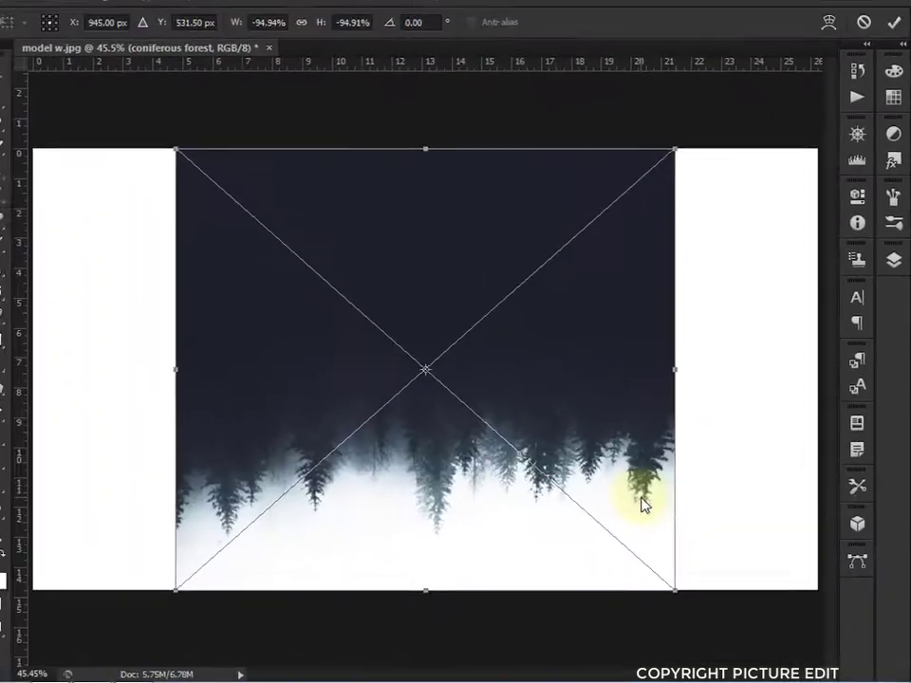
Scale the flipped forest image to about 70% width and 56% height and position it over the man's shirt.
left_click_drag(682, 596, 559, 498)
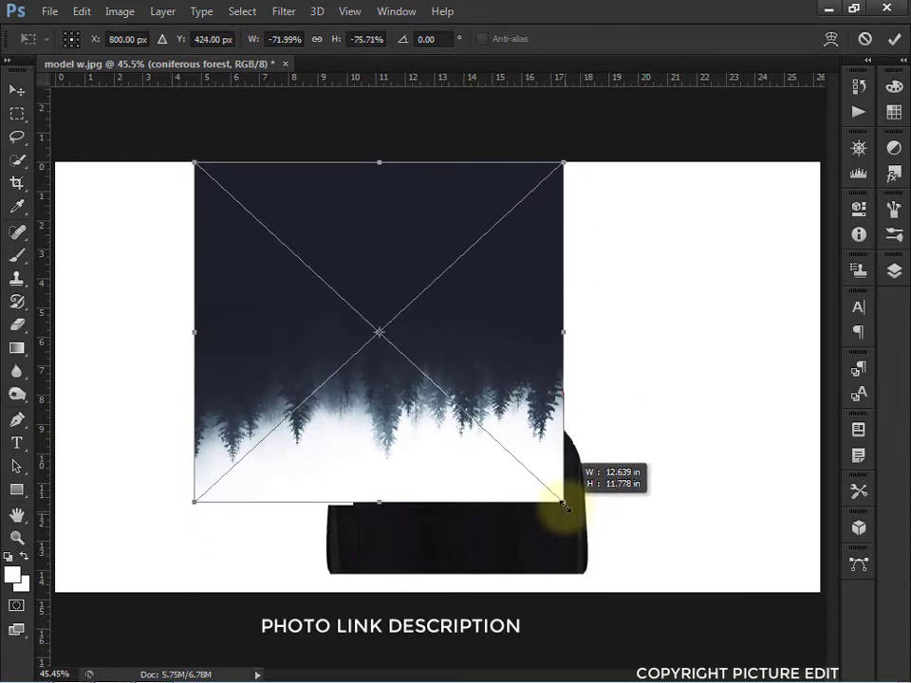
left_click_drag(528, 367, 590, 447)
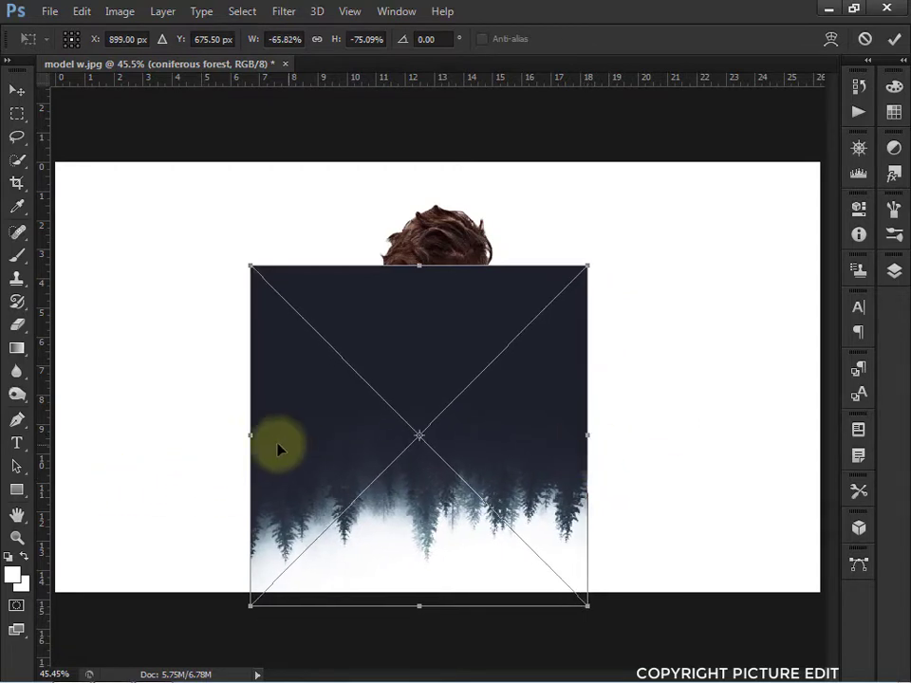
left_click_drag(245, 443, 320, 477)
left_click_drag(461, 266, 461, 351)
left_click_drag(337, 487, 223, 479)
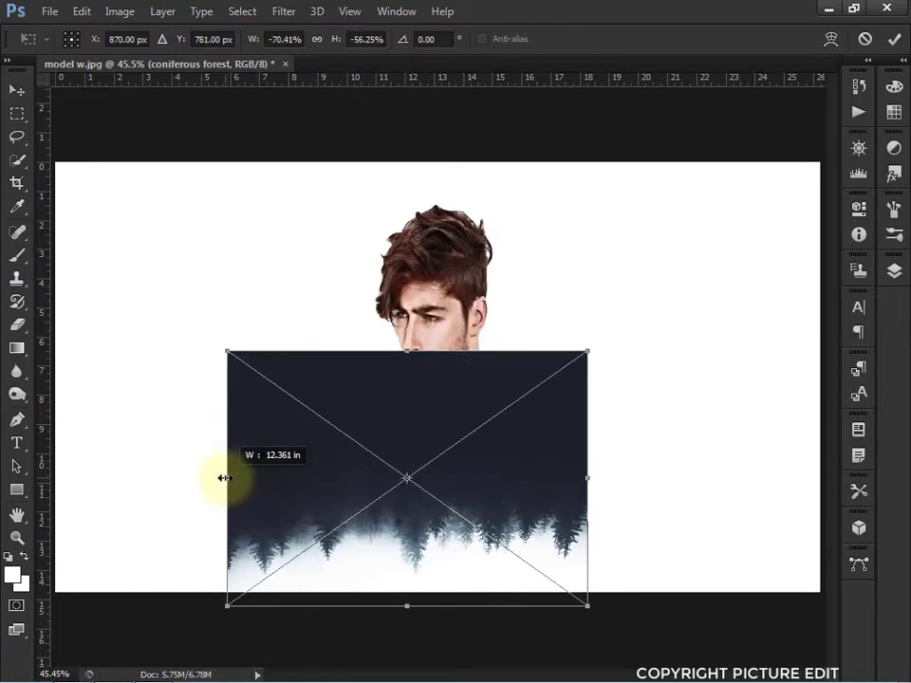
left_click_drag(308, 479, 339, 471)
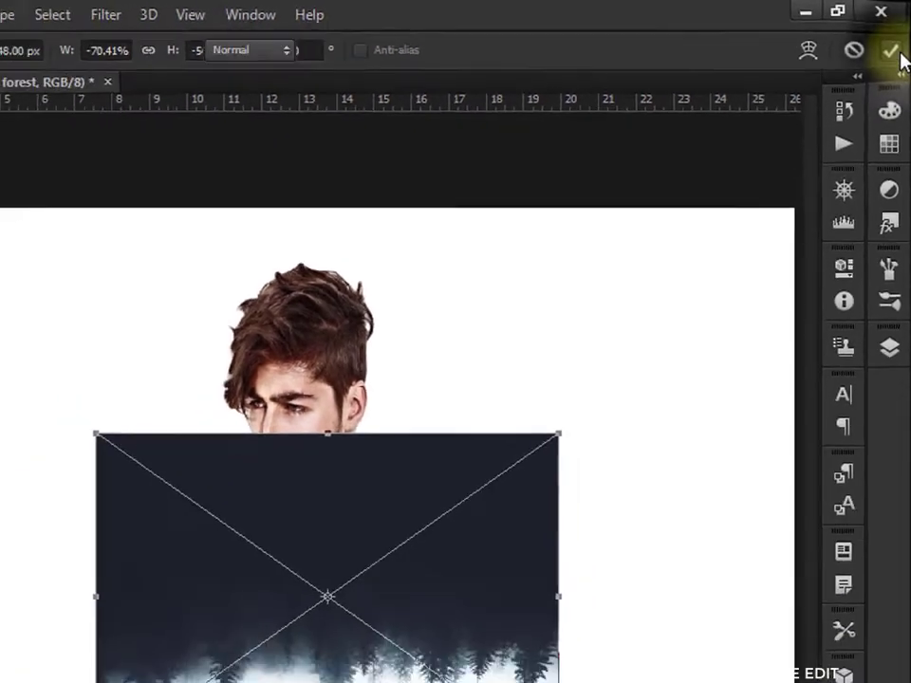
left_click(894, 39)
Set the coniferous forest layer's blend mode to Screen.
left_click(893, 271)
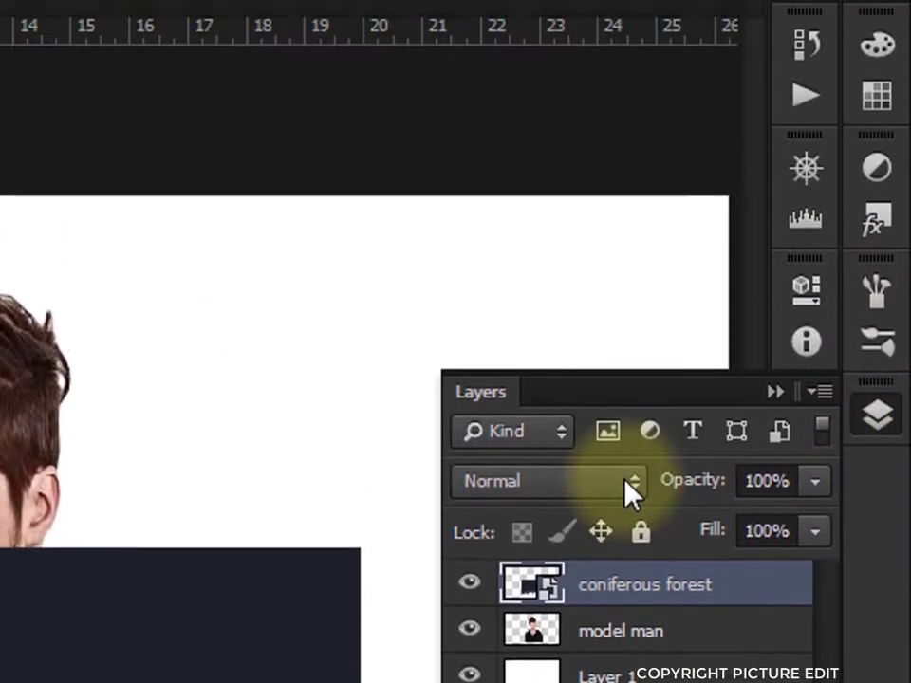
left_click(626, 274)
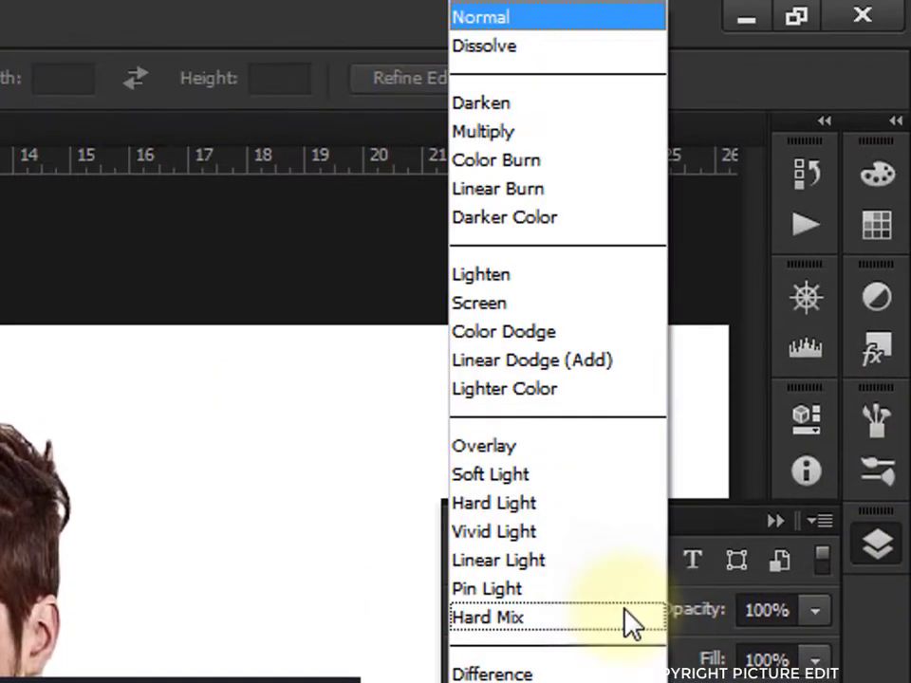
left_click(471, 304)
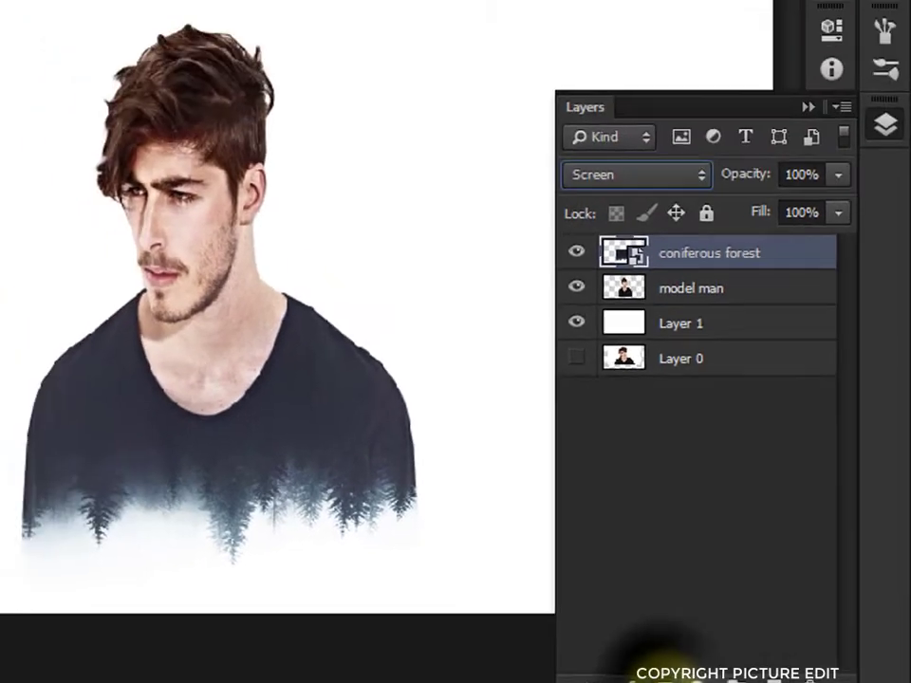
Add a layer mask to the coniferous forest layer and brush black over the upper shirt with a 300 px brush at 80% opacity.
left_click(601, 577)
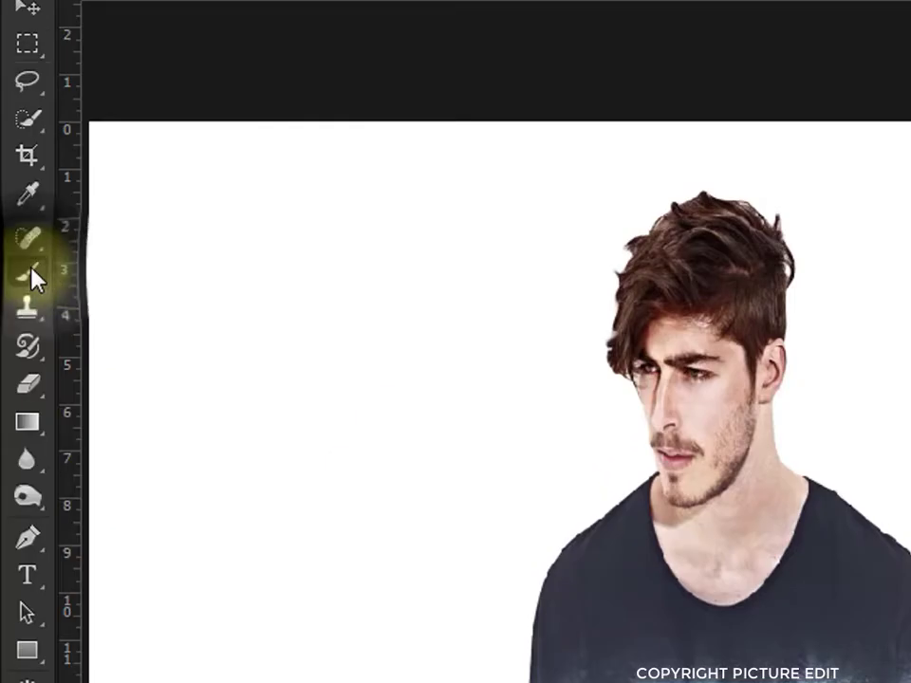
left_click(33, 275)
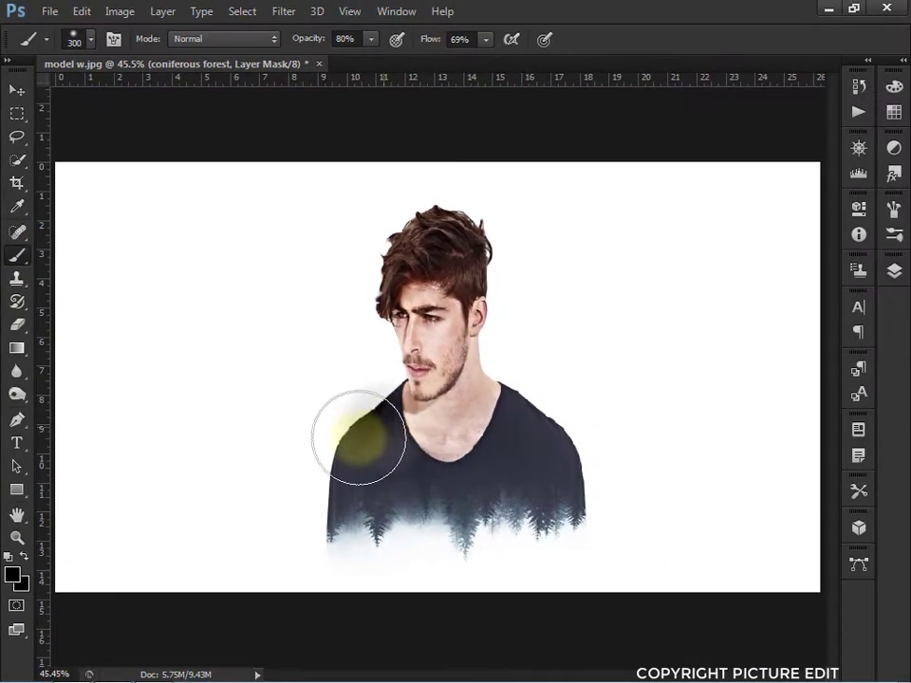
left_click_drag(358, 437, 474, 440)
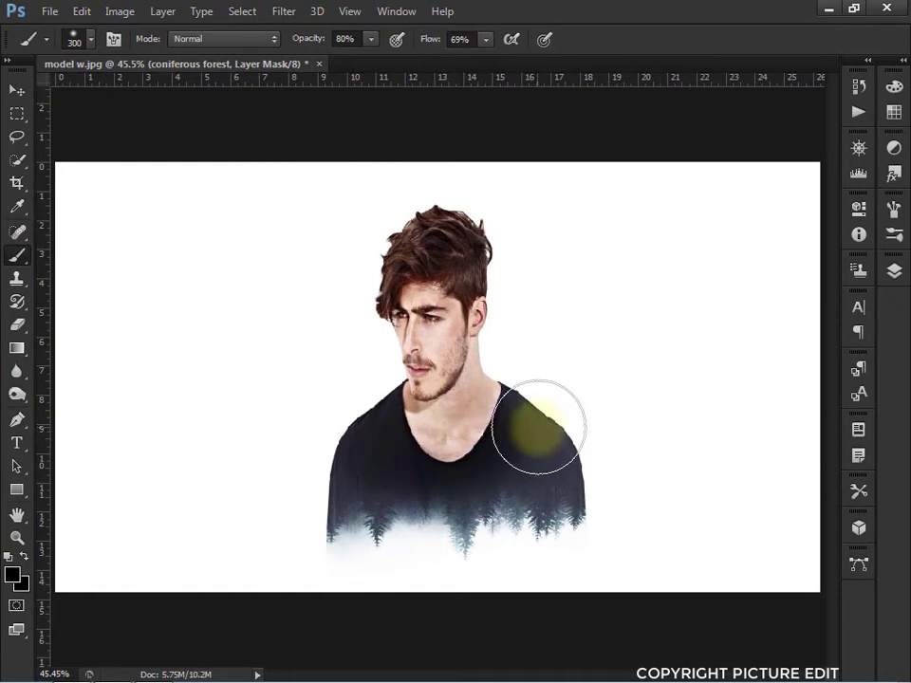
mouse_move(538, 427)
left_mouse_down()
mouse_move(314, 453)
mouse_move(593, 442)
mouse_move(359, 449)
mouse_move(315, 454)
mouse_move(364, 454)
mouse_move(313, 472)
mouse_move(350, 453)
mouse_move(578, 424)
left_mouse_up()
Place the "Mountain in the clouds stock image" from the Downloads folder above the coniferous forest layer.
left_click(894, 271)
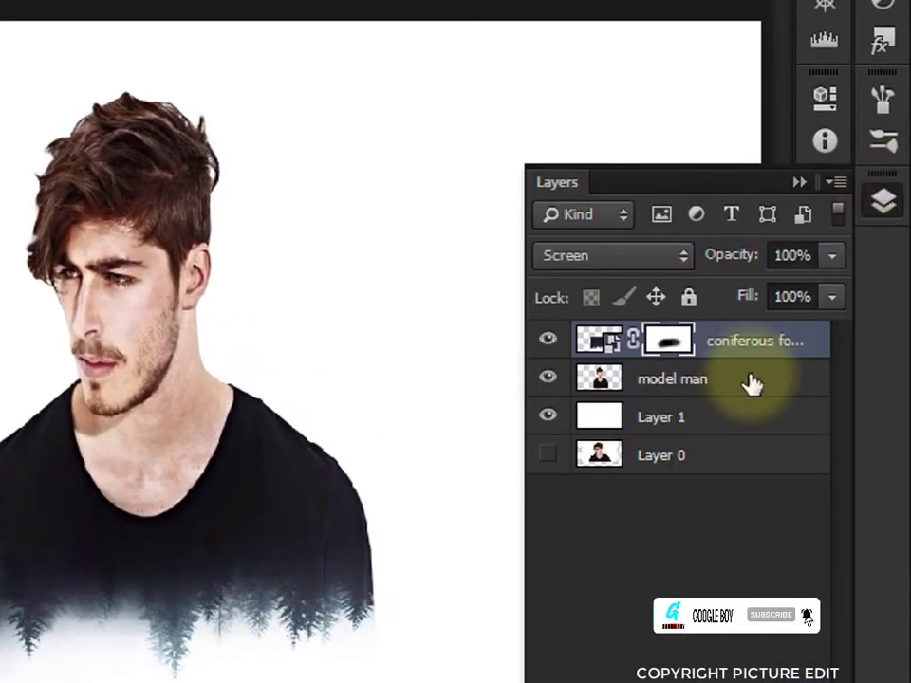
left_click(598, 339)
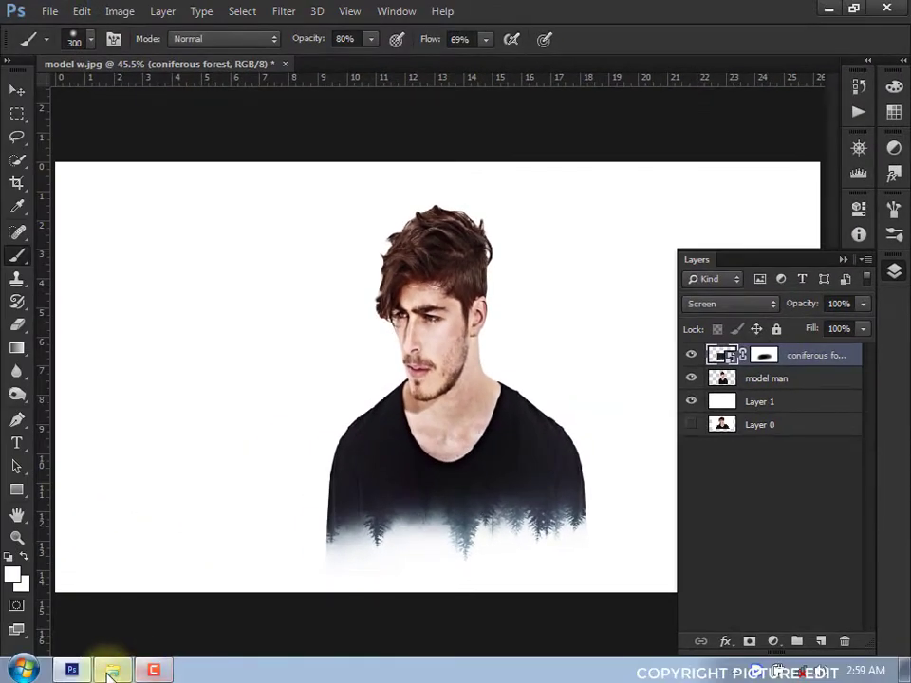
left_click(111, 671)
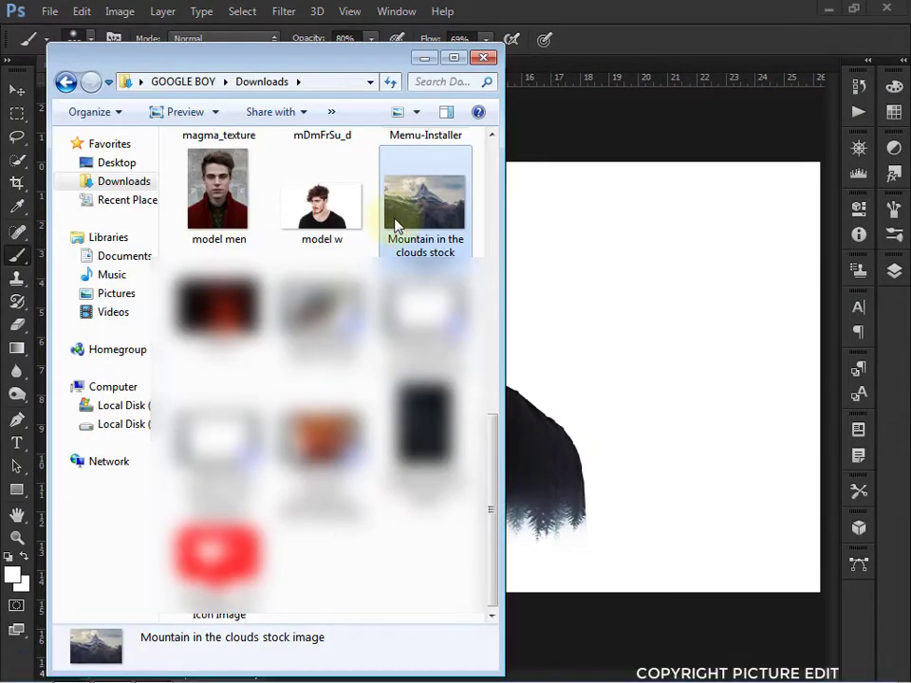
left_click_drag(396, 223, 564, 304)
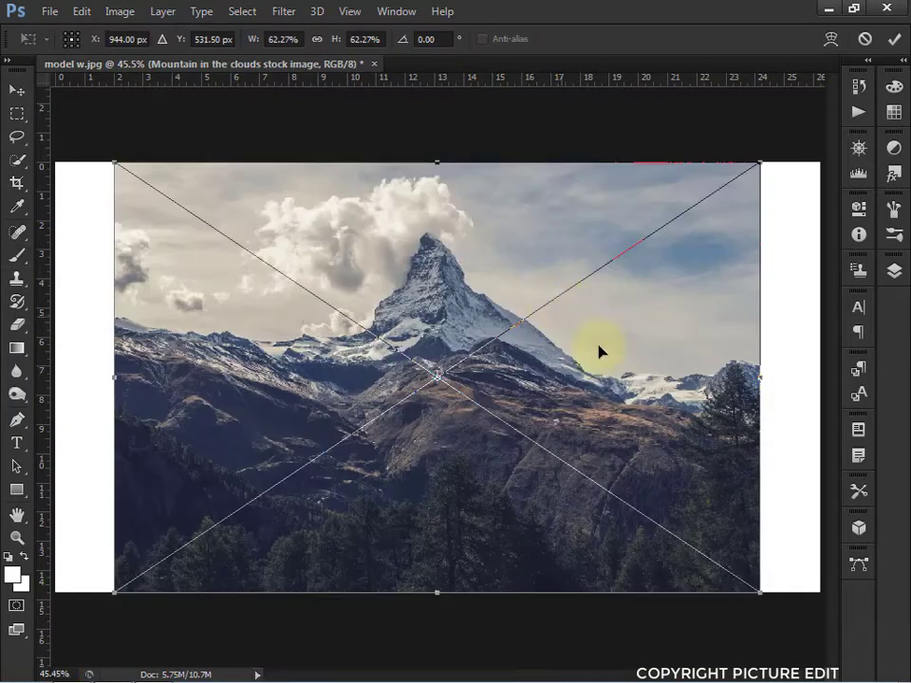
Shrink the mountain image to about 17% width and 21% height and position it over the man's hair and eyes.
left_click_drag(760, 592, 288, 308)
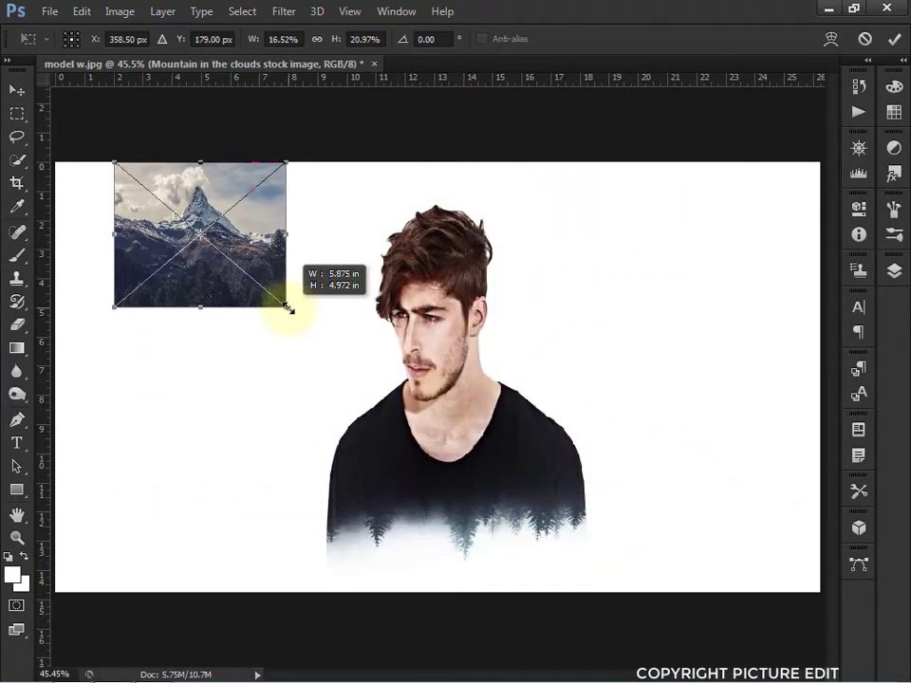
left_click_drag(263, 267, 494, 282)
left_click(896, 41)
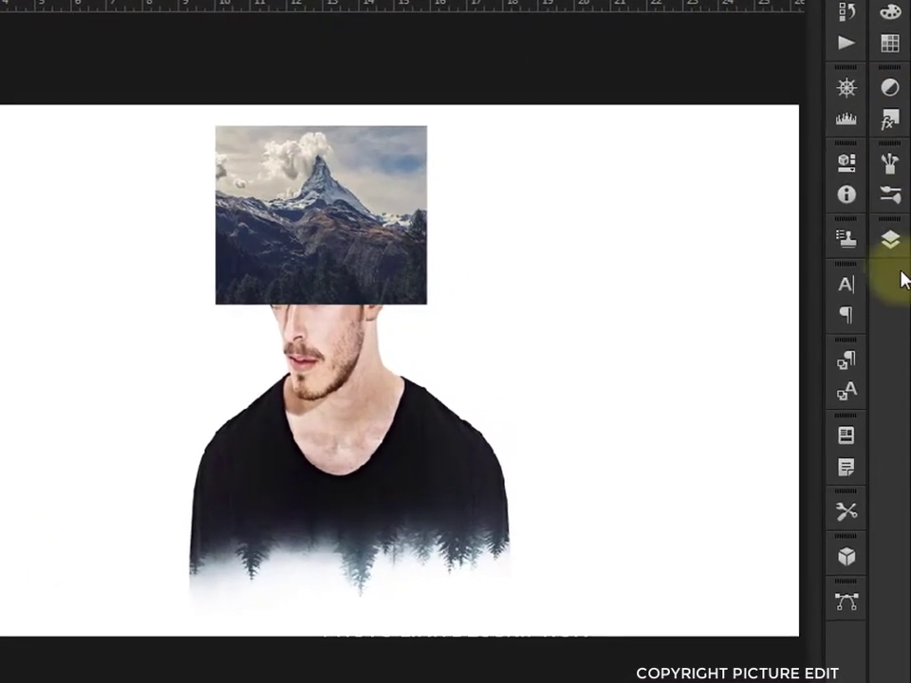
Lower the mountain layer's opacity to 62% and align its peak with the top of the man's hair.
left_click(897, 243)
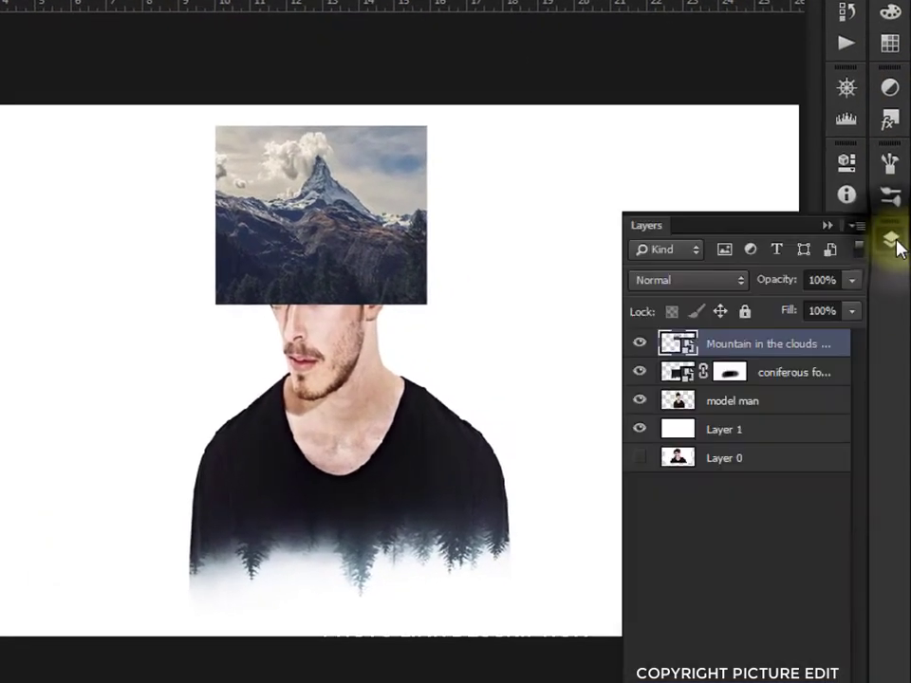
left_click(849, 280)
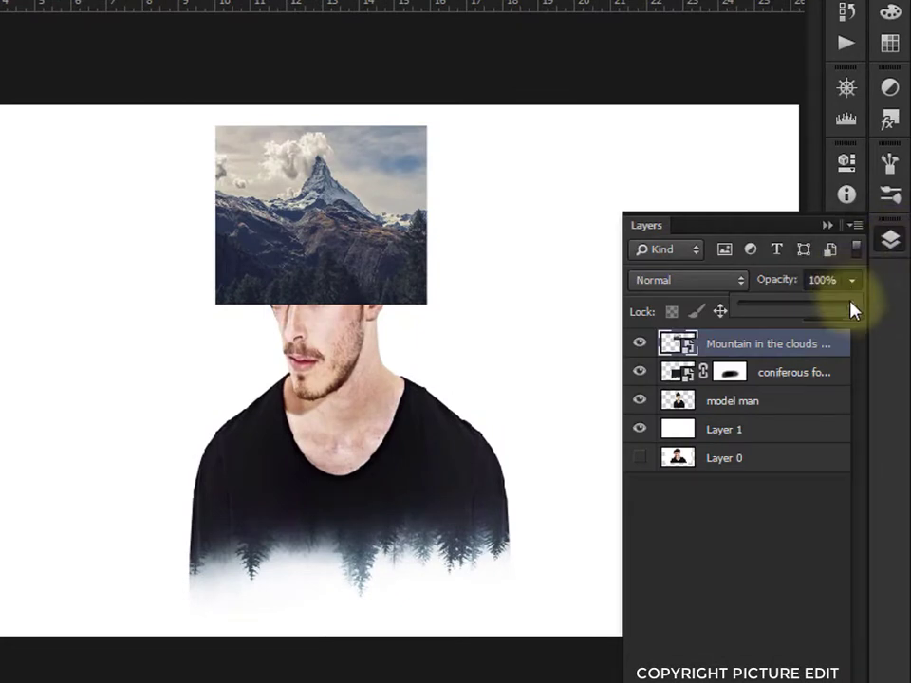
left_click_drag(831, 316, 809, 318)
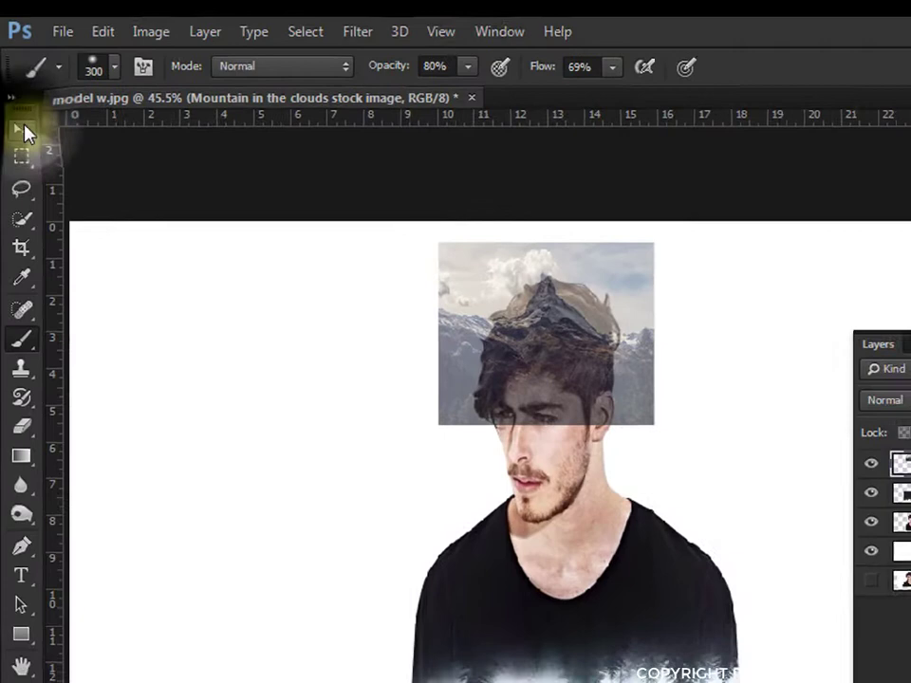
left_click(11, 138)
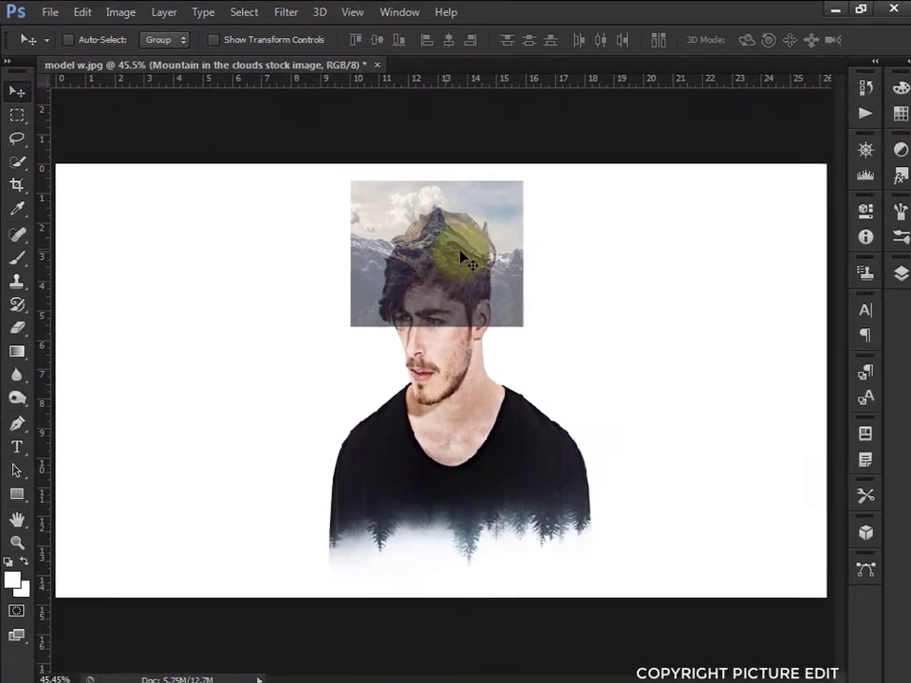
mouse_move(616, 361)
left_mouse_down()
mouse_move(597, 347)
mouse_move(601, 353)
left_mouse_up()
left_click_drag(456, 252, 458, 255)
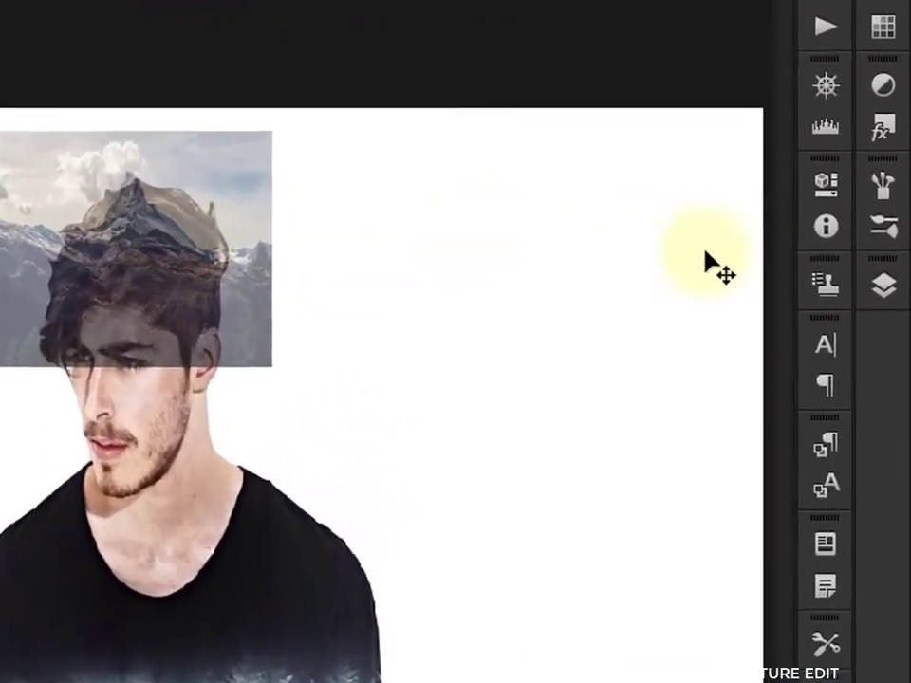
Set the mountain layer's opacity to 100% and its blend mode to Screen.
left_click(893, 269)
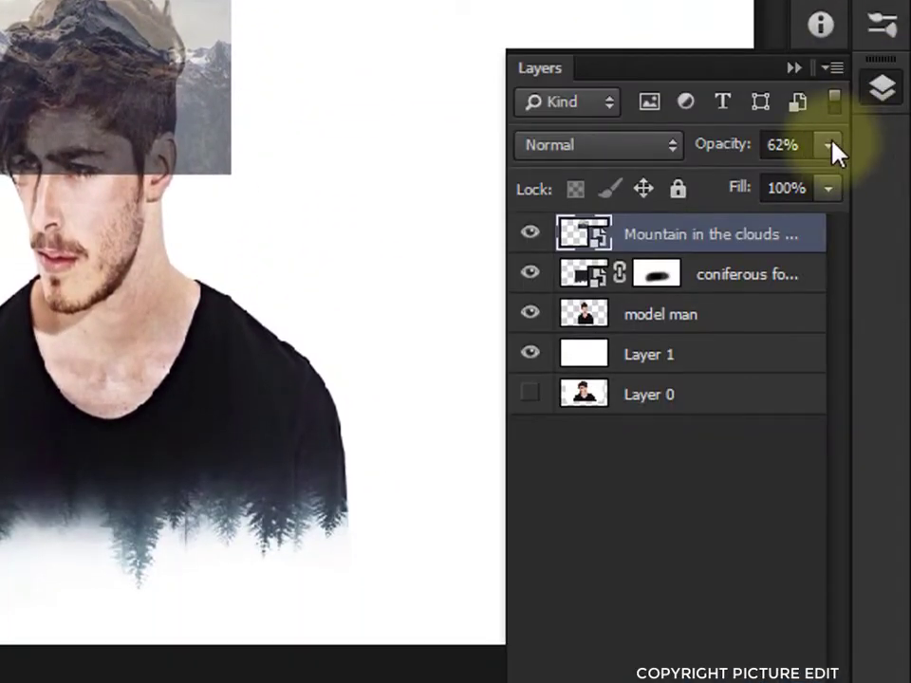
left_click(830, 144)
left_click_drag(834, 179, 883, 197)
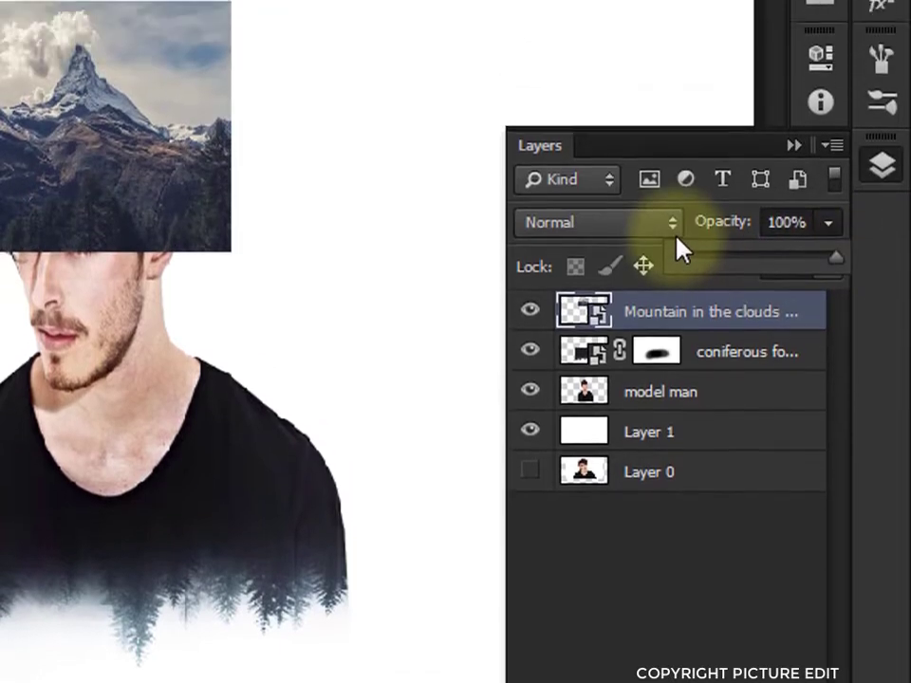
left_click(672, 144)
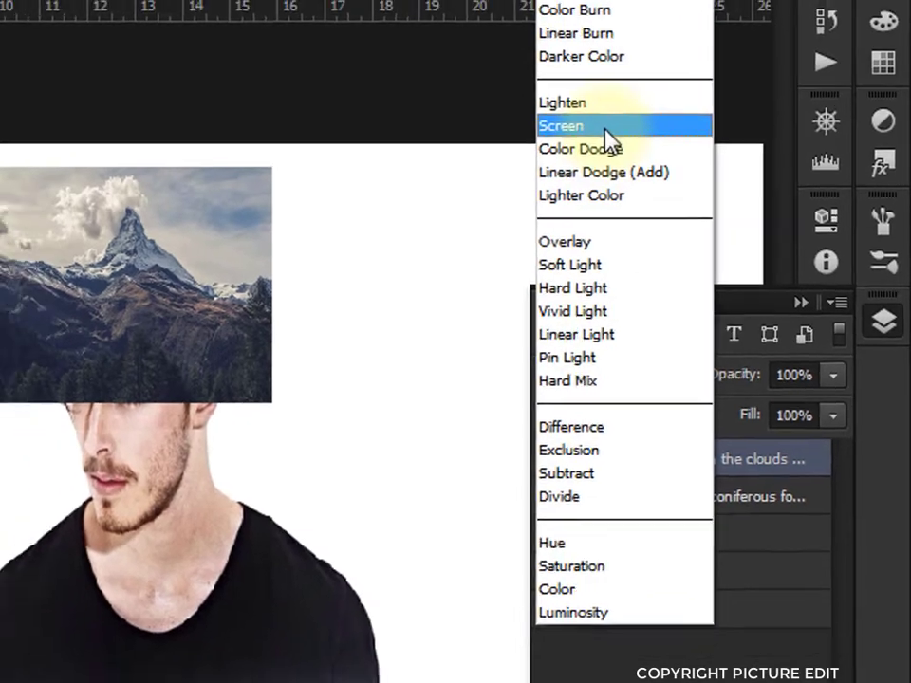
left_click(607, 141)
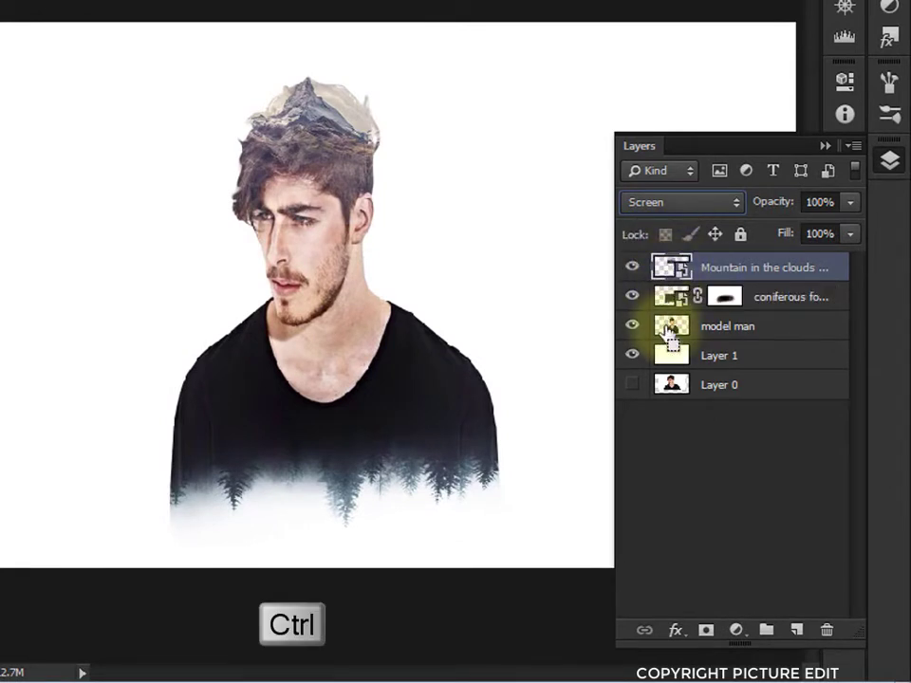
Load the model man layer's outline as a selection and mask the mountain layer with it.
left_click(668, 330, "ctrl")
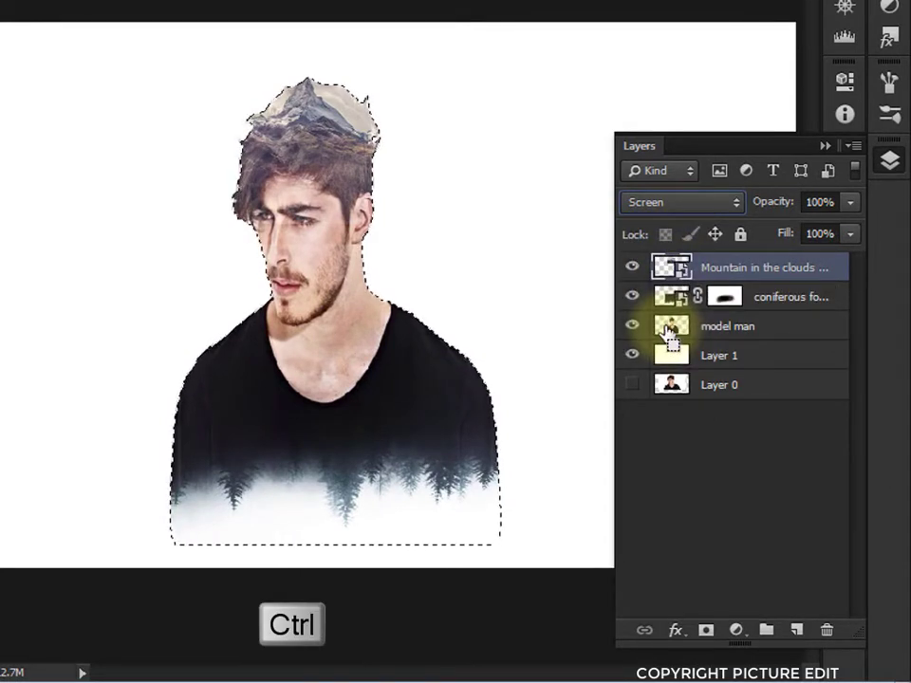
left_click(704, 631)
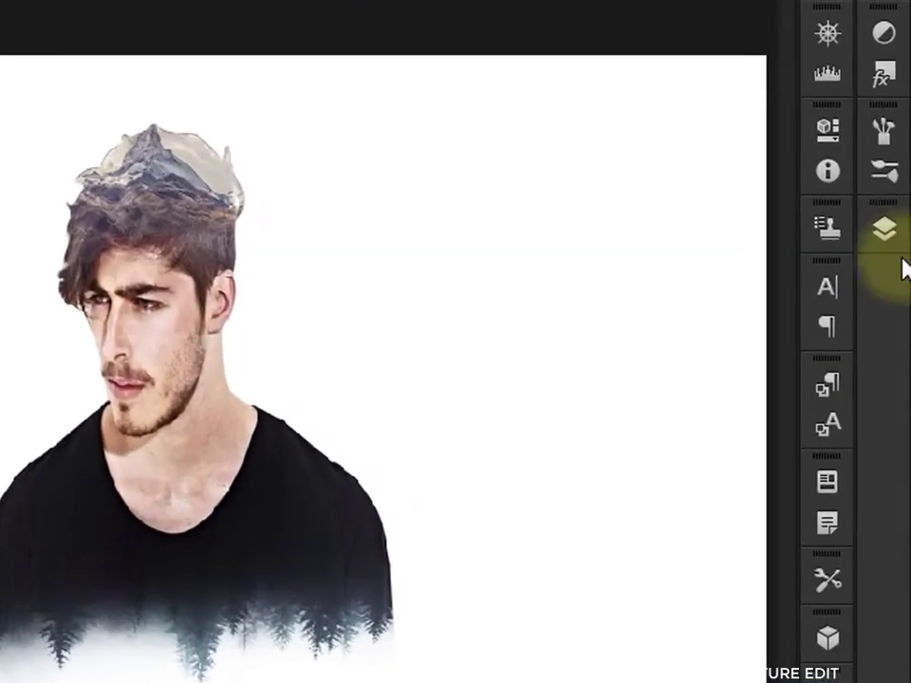
Stamp all visible layers into a new merged layer above the mountain layer.
left_click(893, 270)
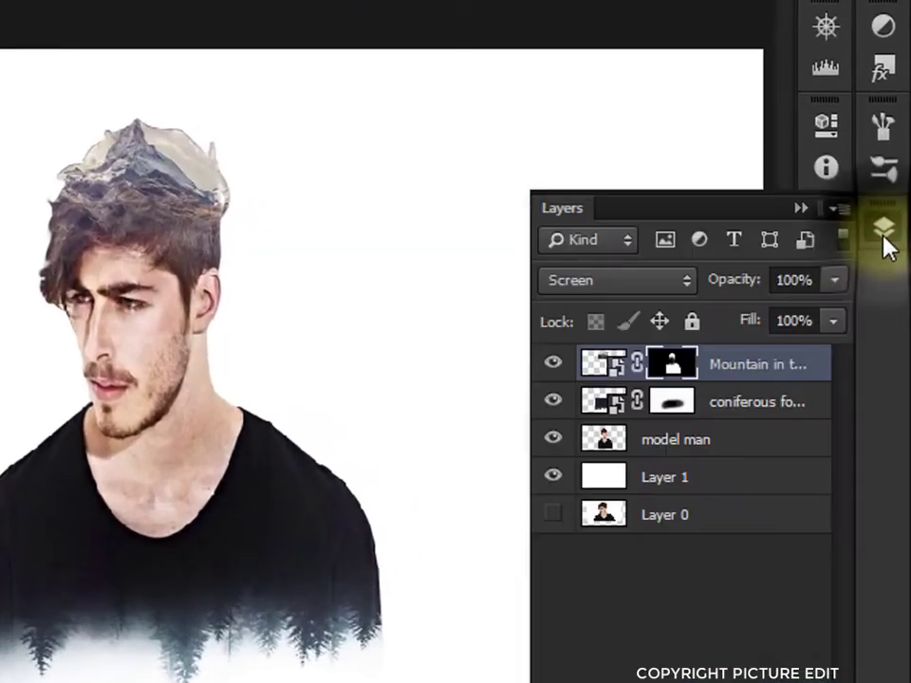
left_click(709, 374)
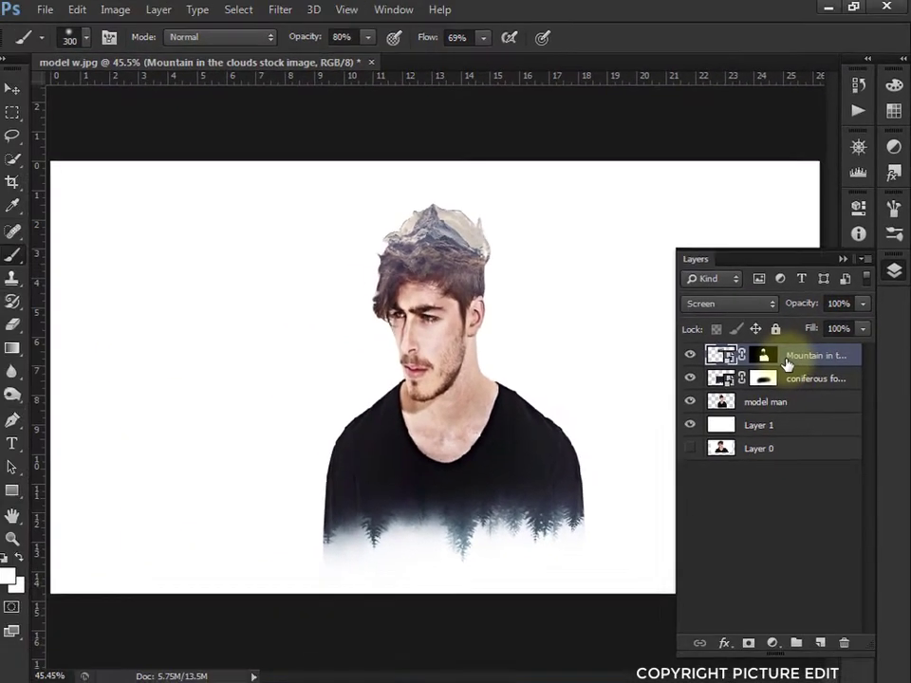
key("ctrl+alt+shift+e")
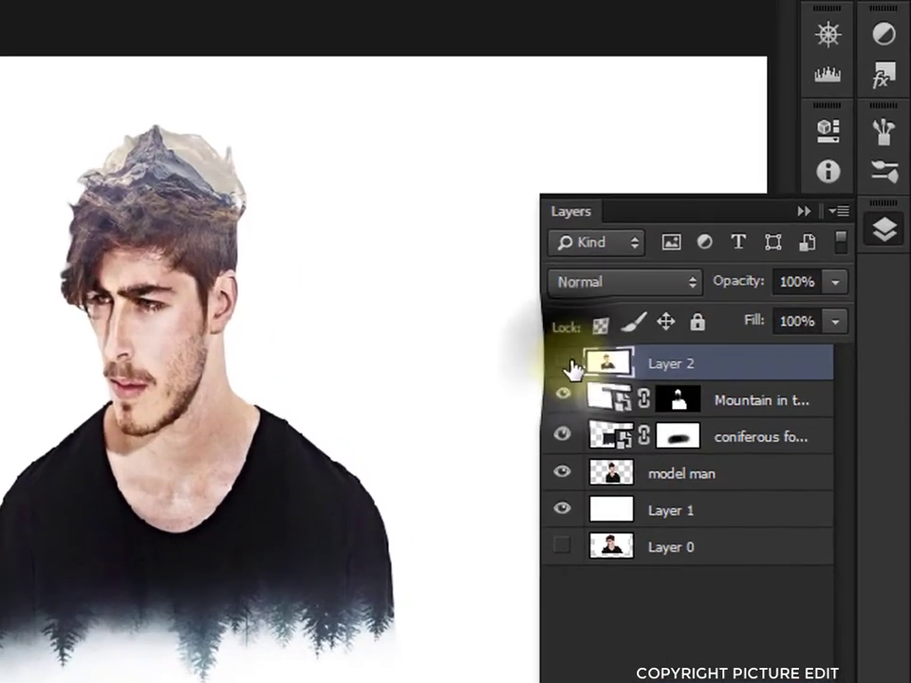
Hide Layer 2 and add a Gradient fill layer above the mountain layer, using the black-to-white preset.
left_click(691, 355)
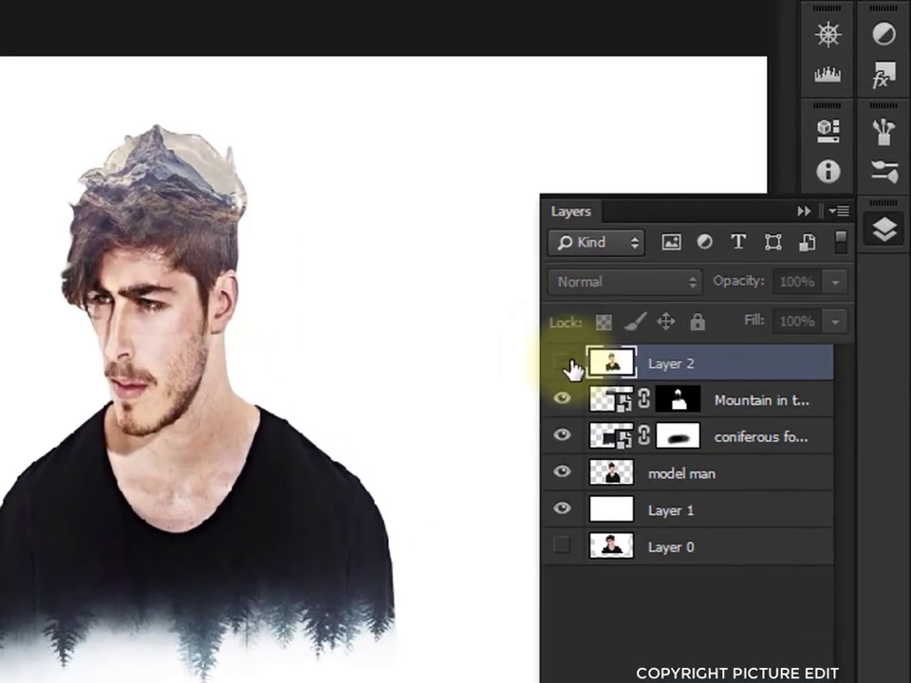
left_click(742, 408)
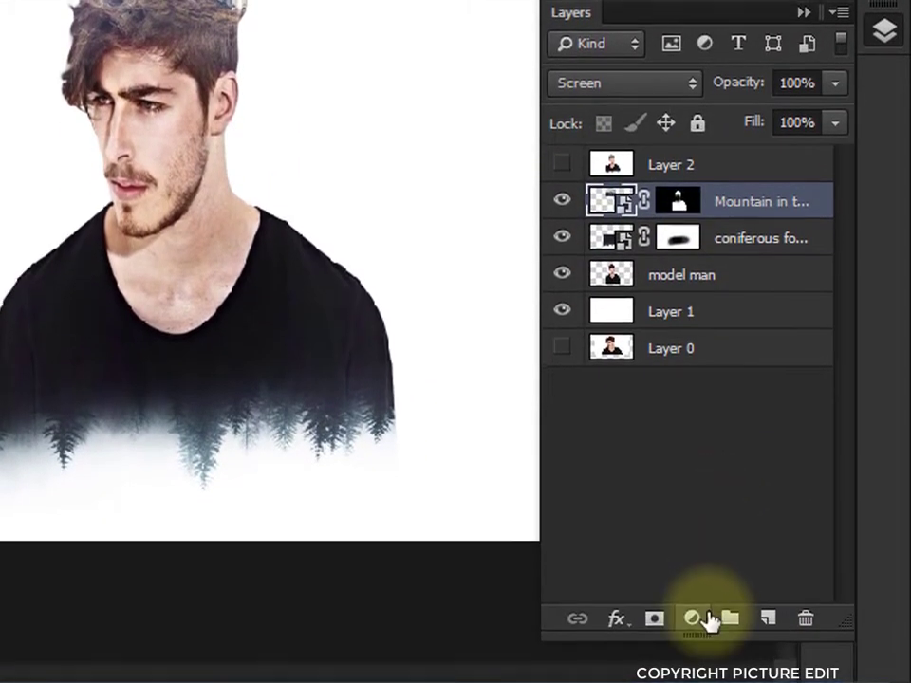
left_click(696, 616)
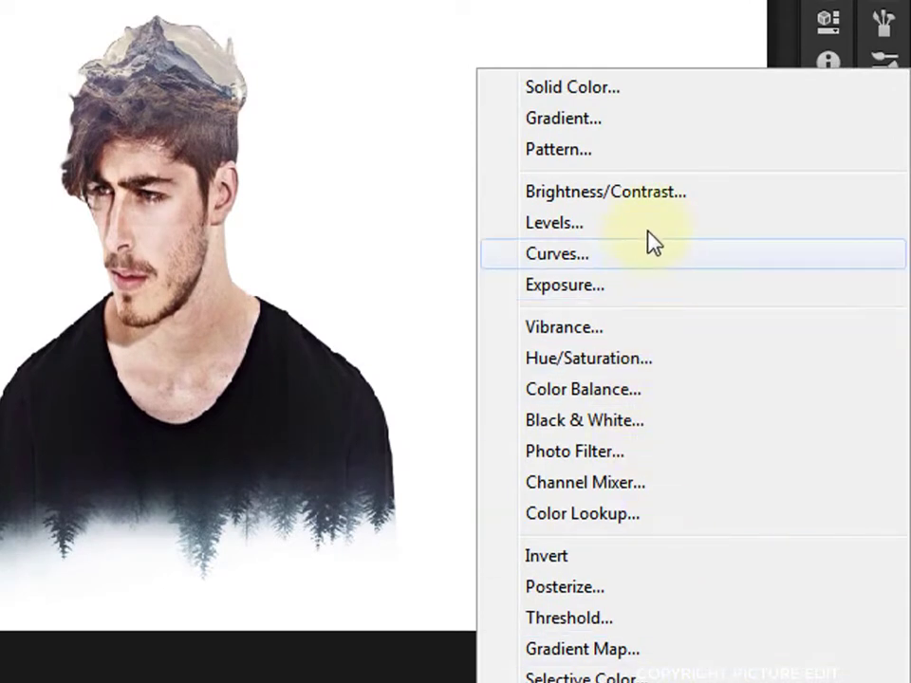
left_click(655, 126)
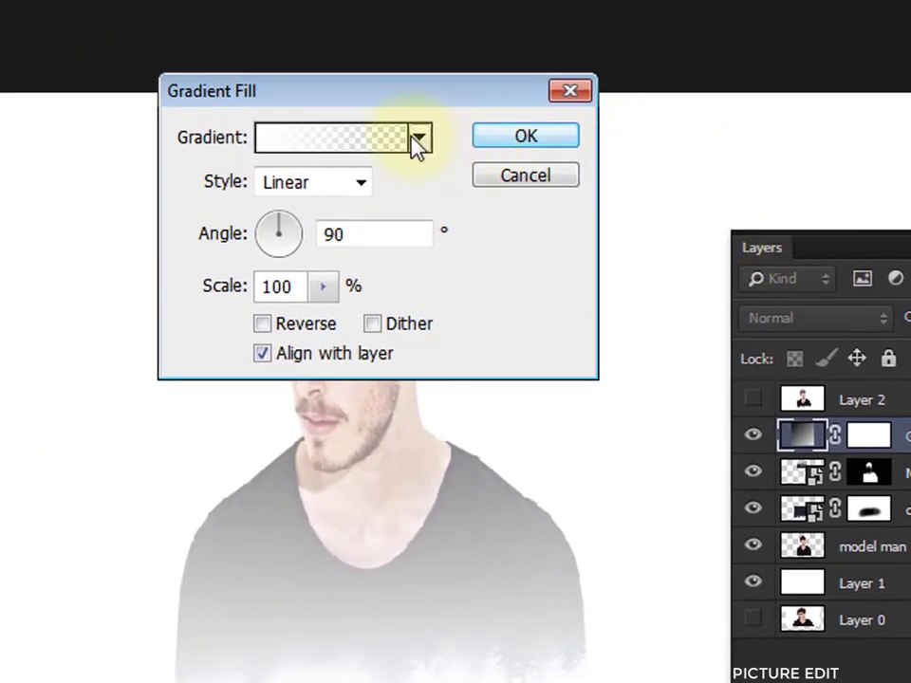
left_click(419, 139)
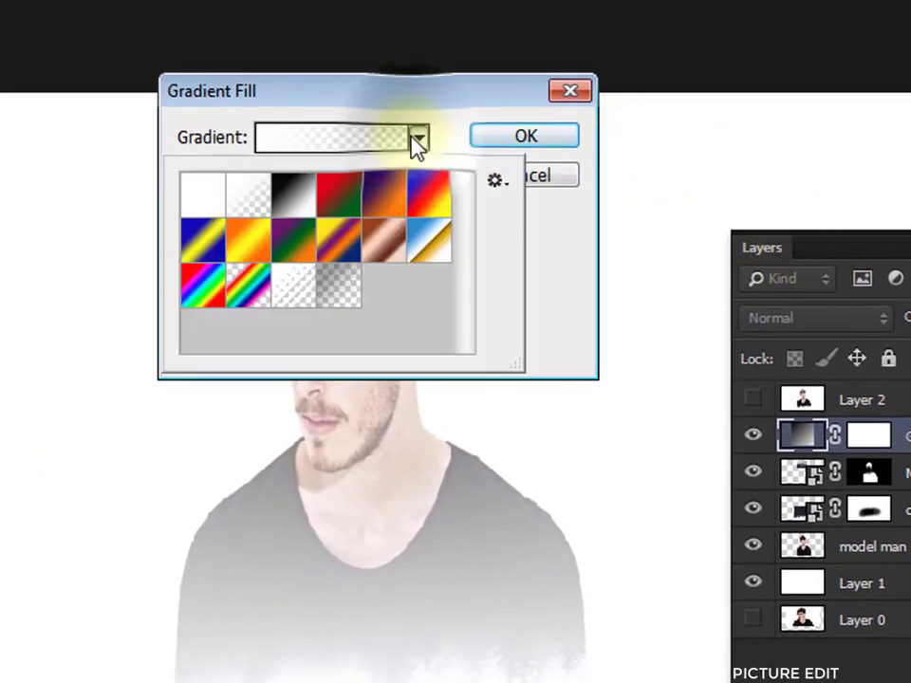
left_click(301, 192)
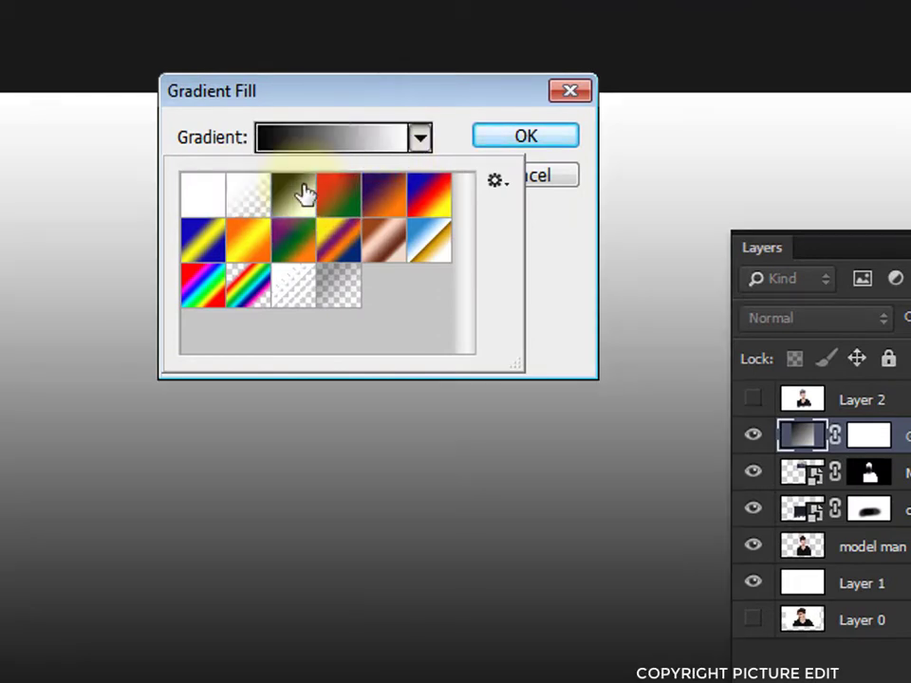
left_click(573, 292)
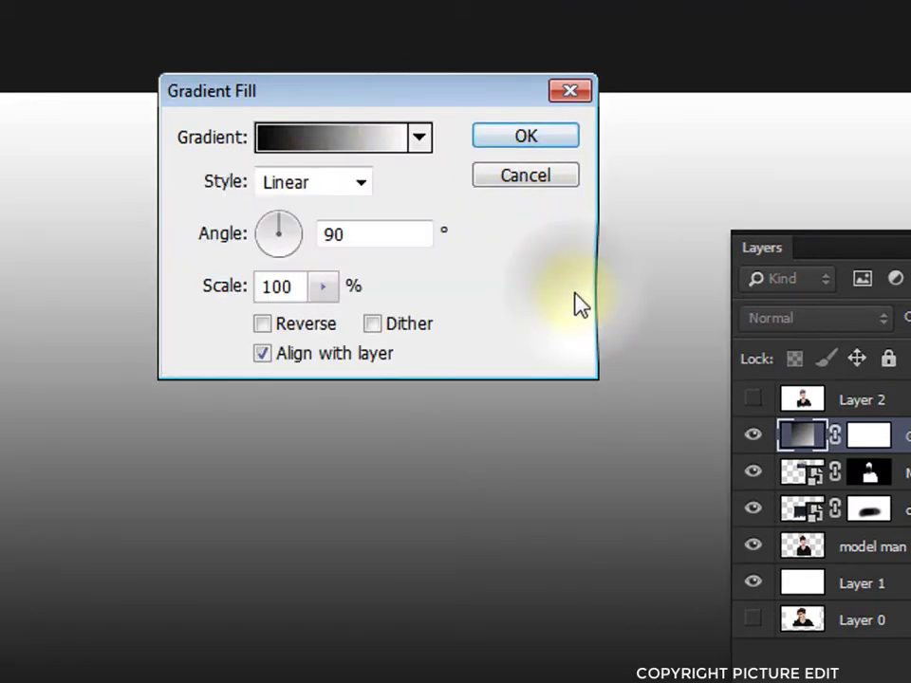
Make the gradient fill radial and reversed with a scale of 407%, and apply it.
left_click(361, 183)
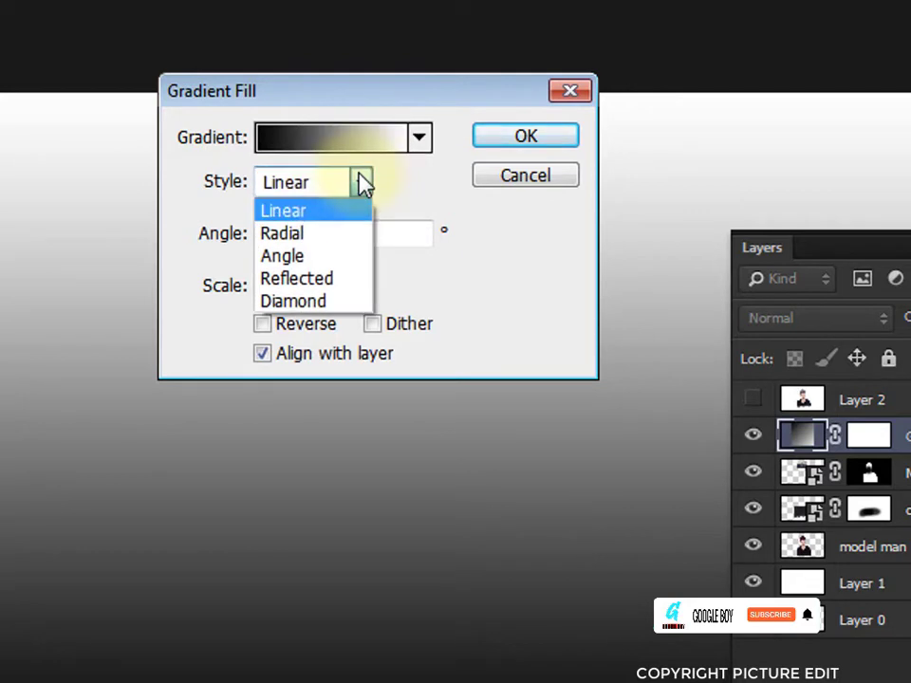
left_click(353, 237)
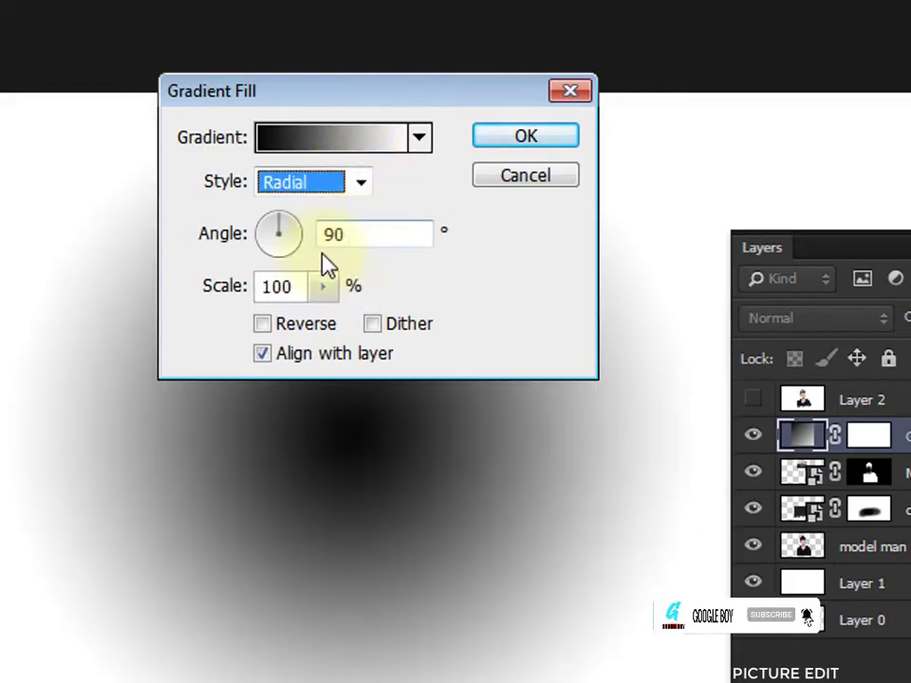
left_click(276, 326)
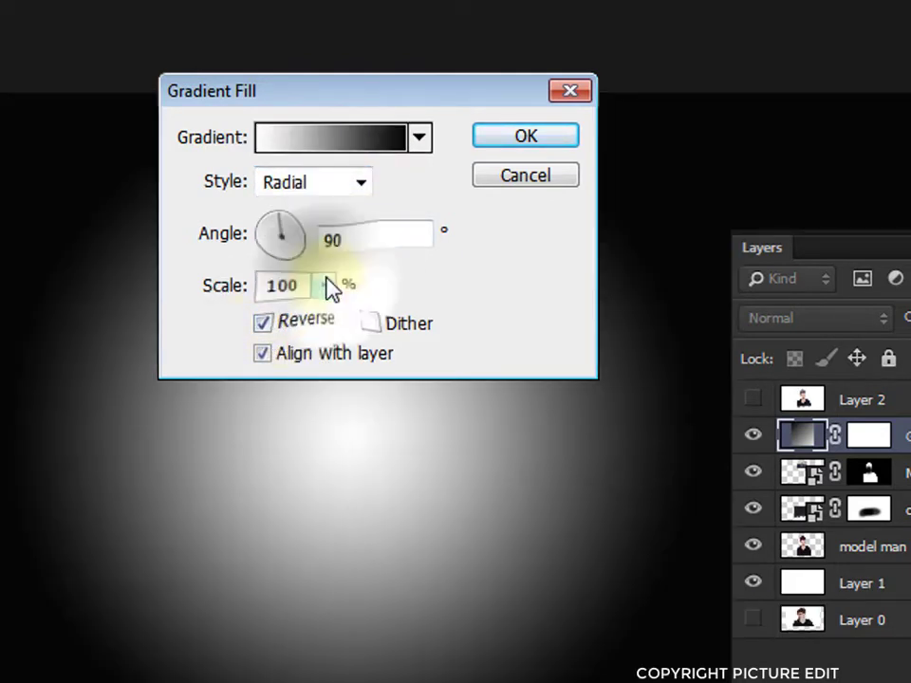
left_click(325, 286)
left_click_drag(377, 321, 373, 323)
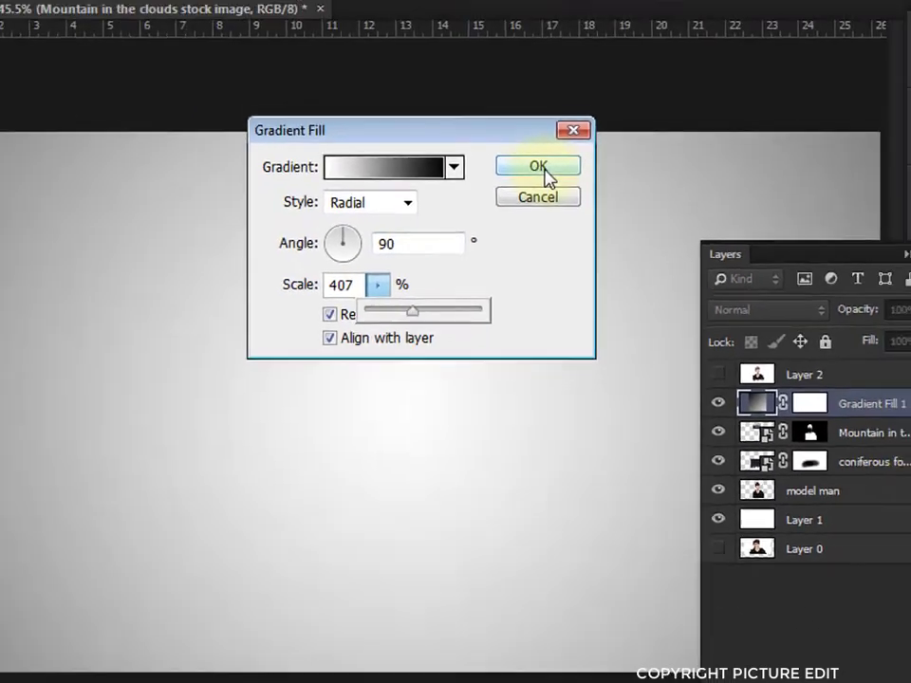
left_click(530, 139)
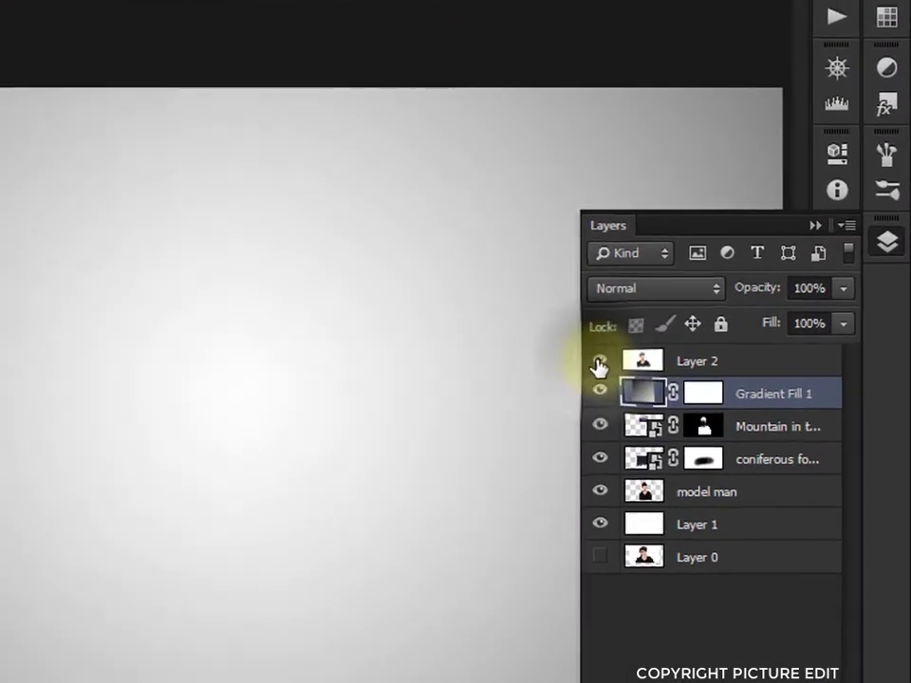
Show Layer 2 again and set its blend mode to Multiply.
left_click(588, 365)
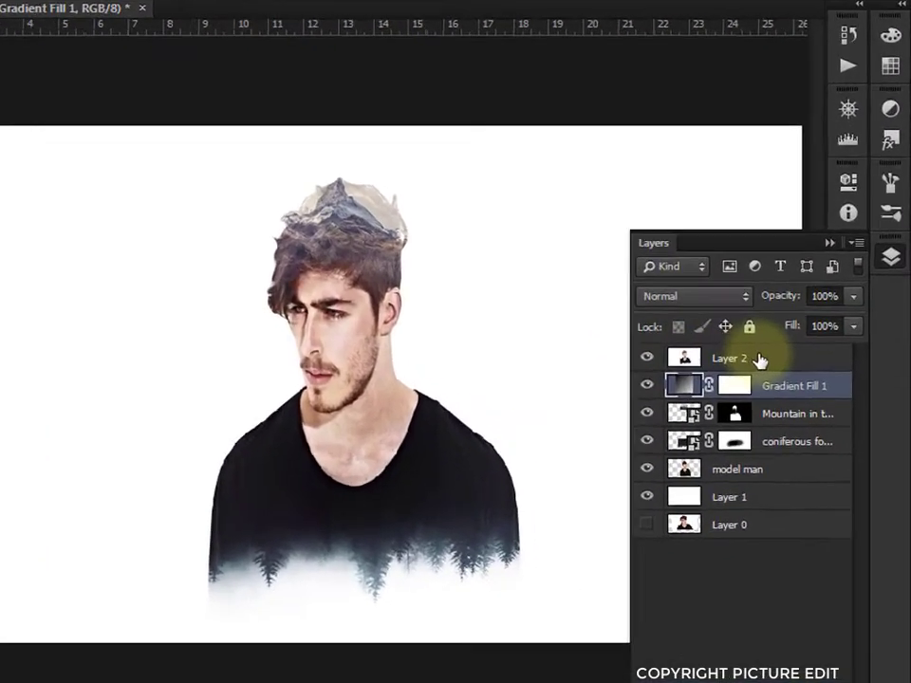
left_click(780, 356)
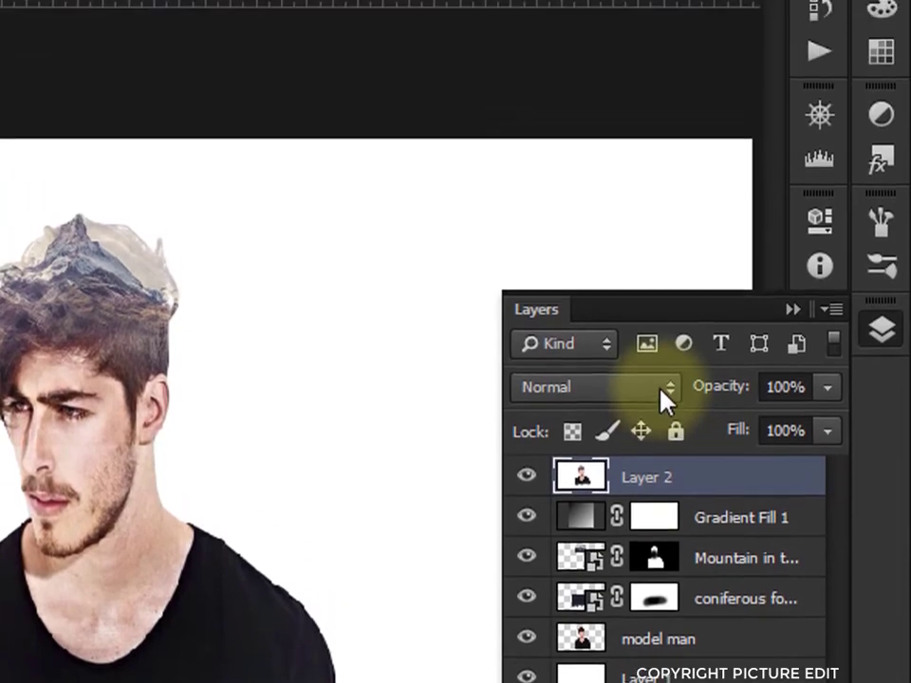
left_click(662, 277)
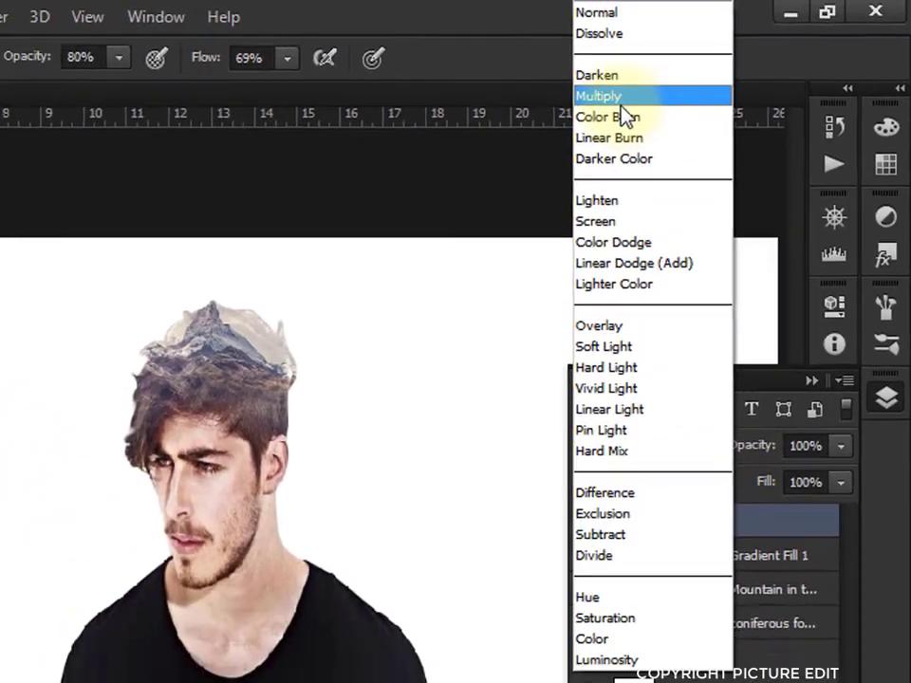
left_click(570, 114)
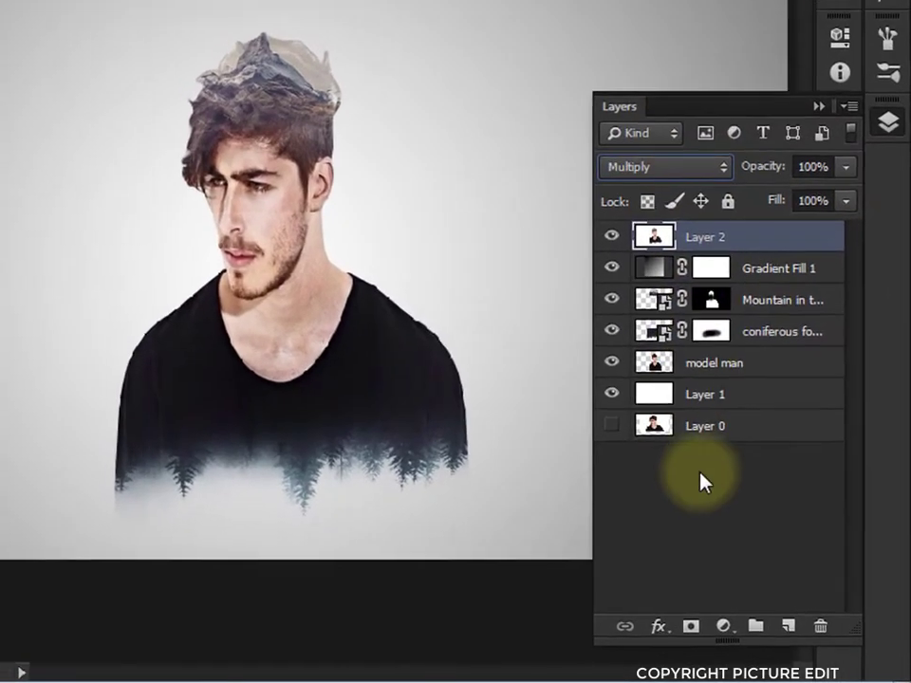
left_click(711, 527)
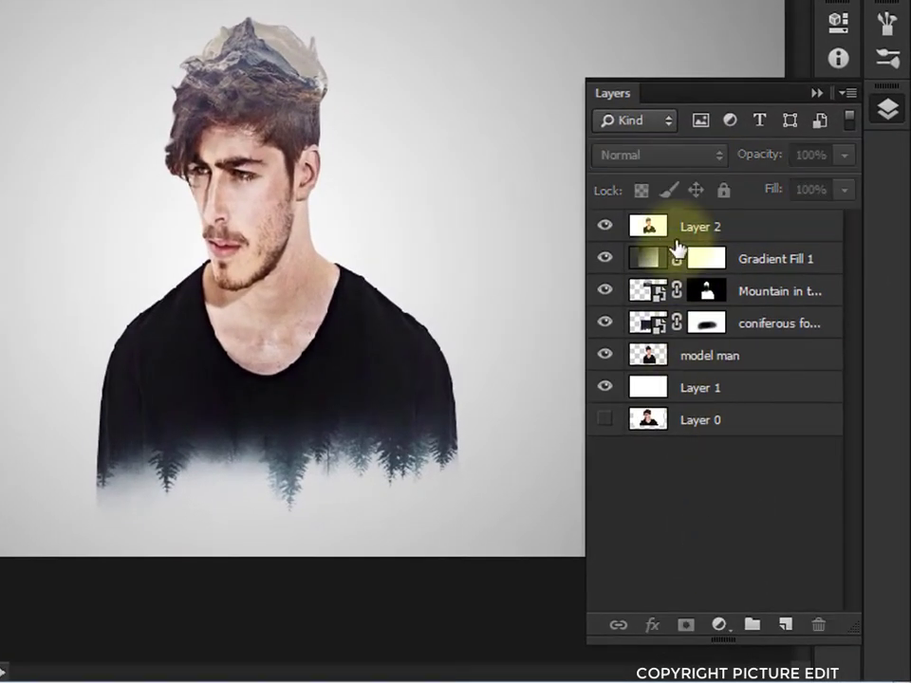
Add a Curves adjustment layer above Layer 2 and raise the Blue channel's curve slightly in the upper midtones.
left_click(684, 229)
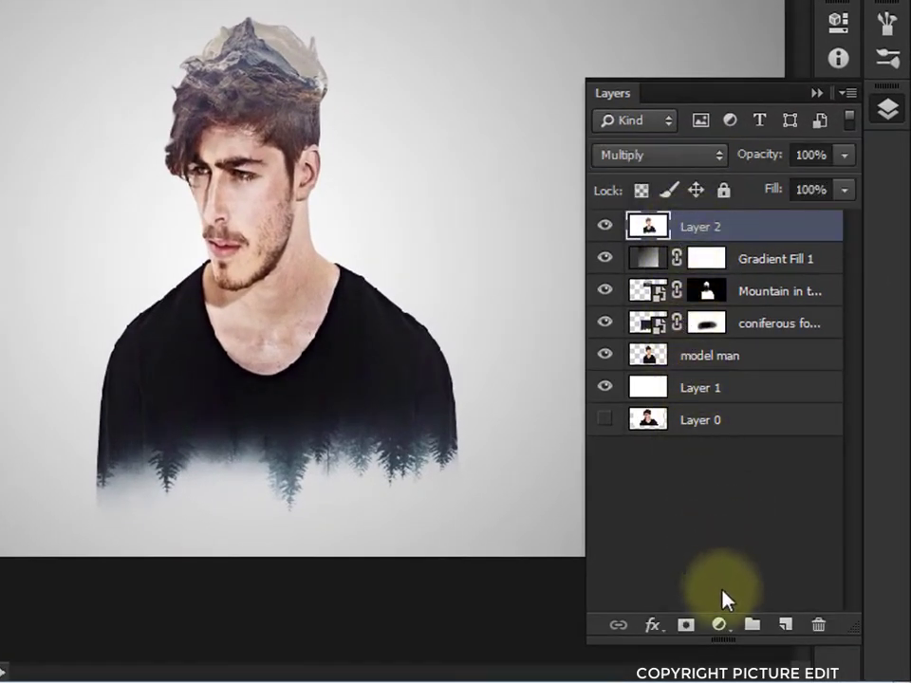
left_click(720, 626)
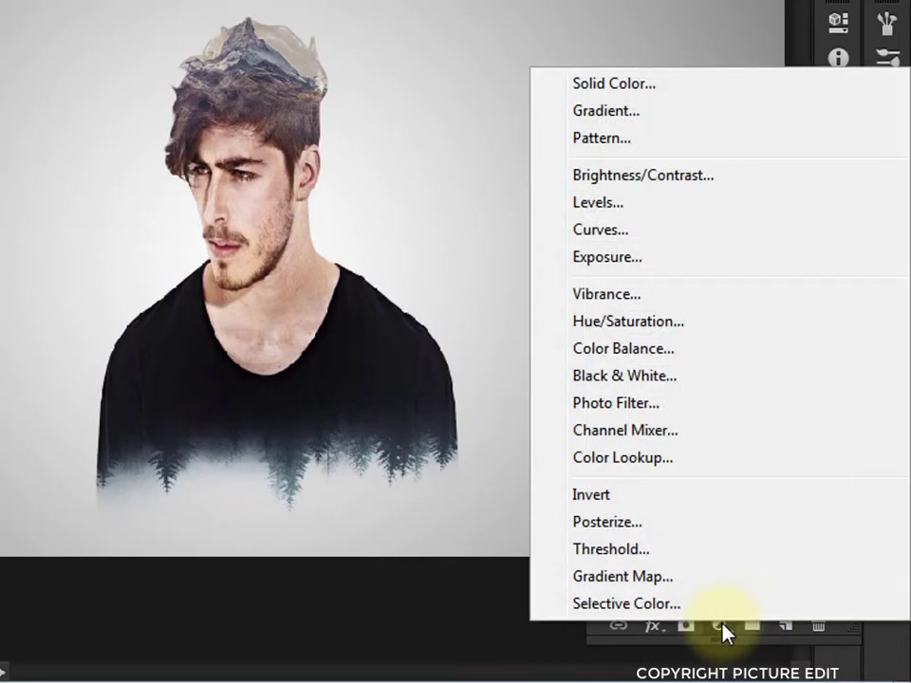
left_click(676, 233)
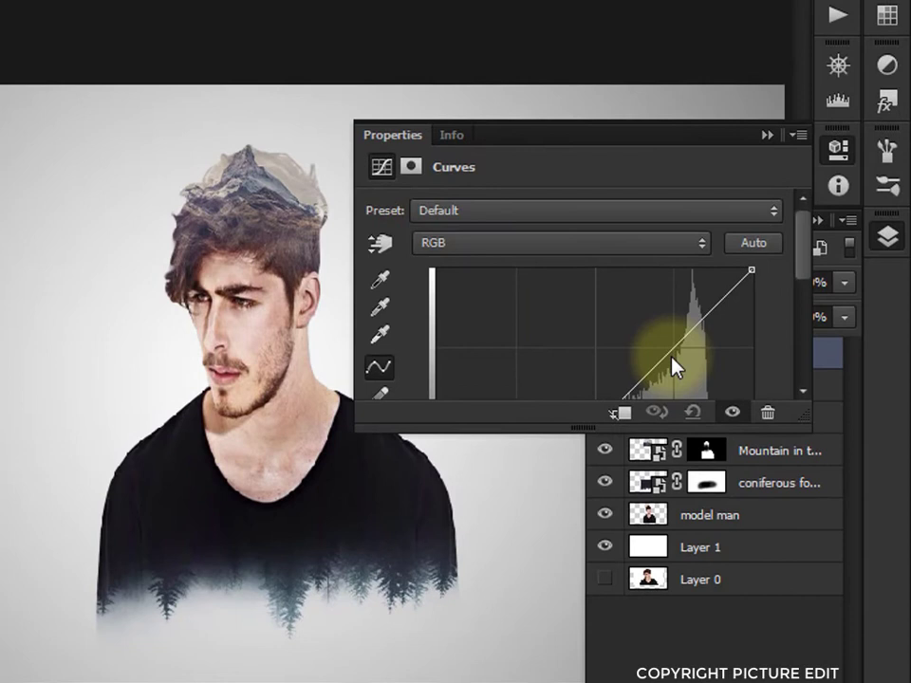
left_click(630, 246)
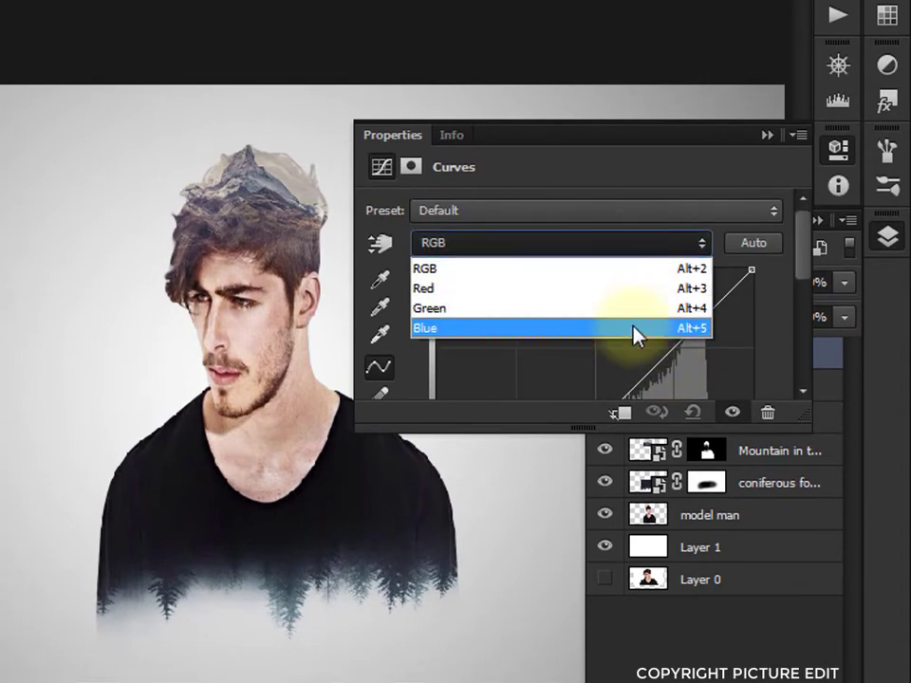
left_click(636, 330)
left_click_drag(649, 363, 644, 362)
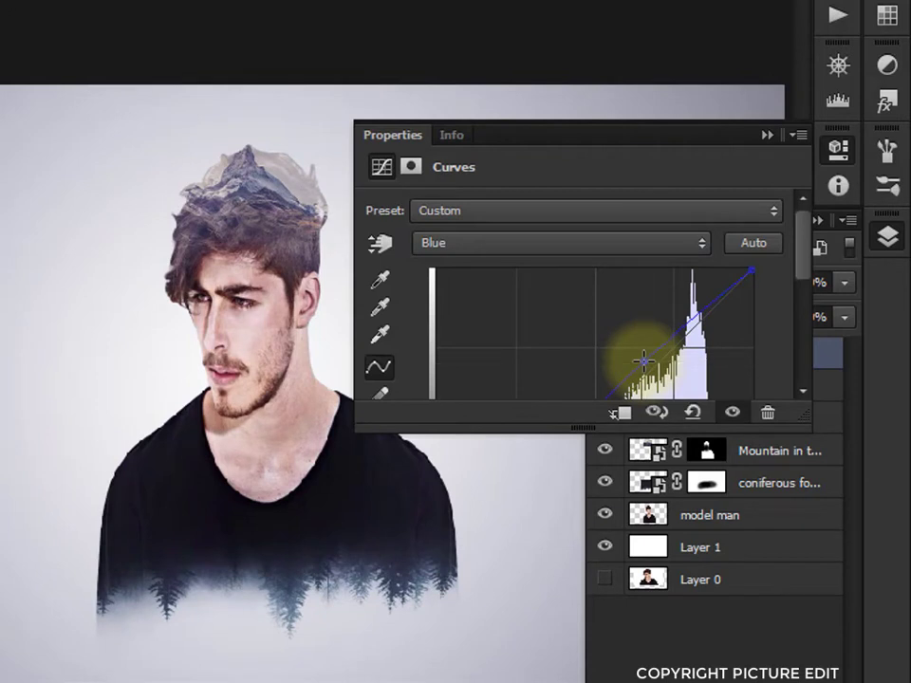
Raise the Green channel's curve slightly in the upper midtones.
left_click(619, 249)
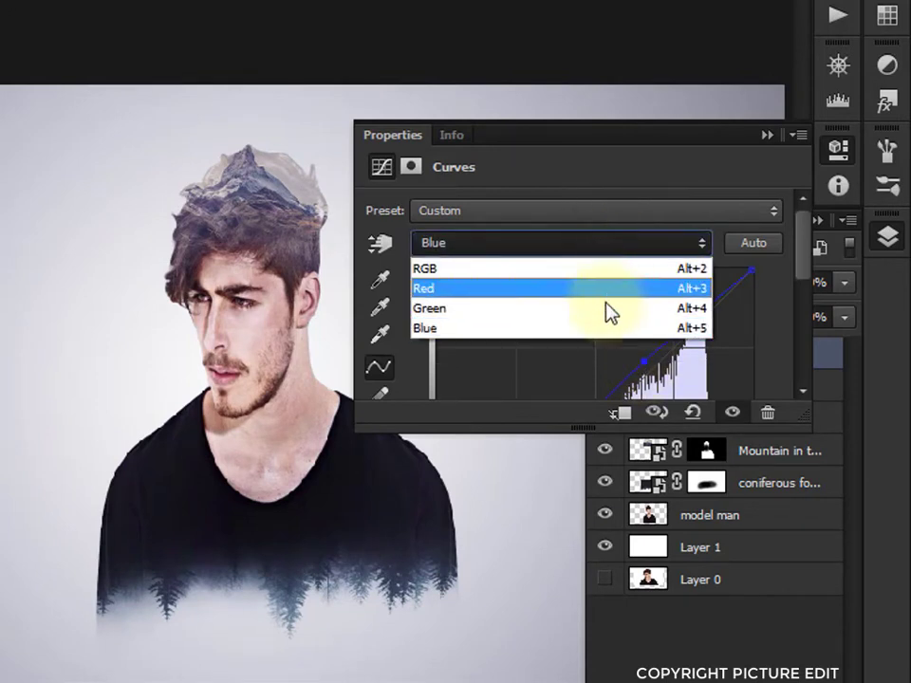
left_click(608, 310)
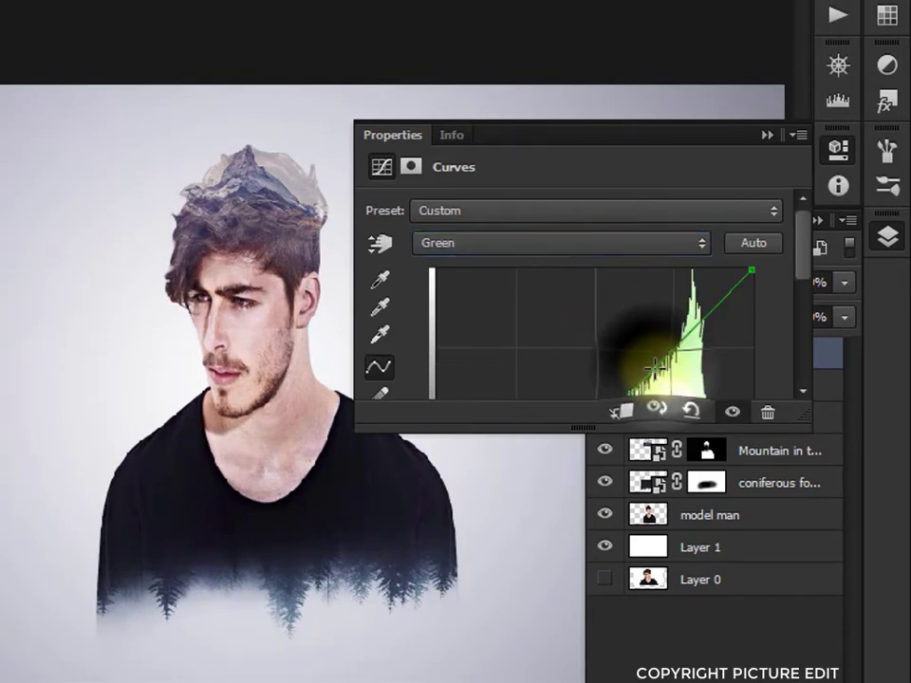
mouse_move(656, 365)
left_mouse_down()
mouse_move(647, 358)
mouse_move(646, 377)
mouse_move(664, 377)
mouse_move(644, 369)
left_mouse_up()
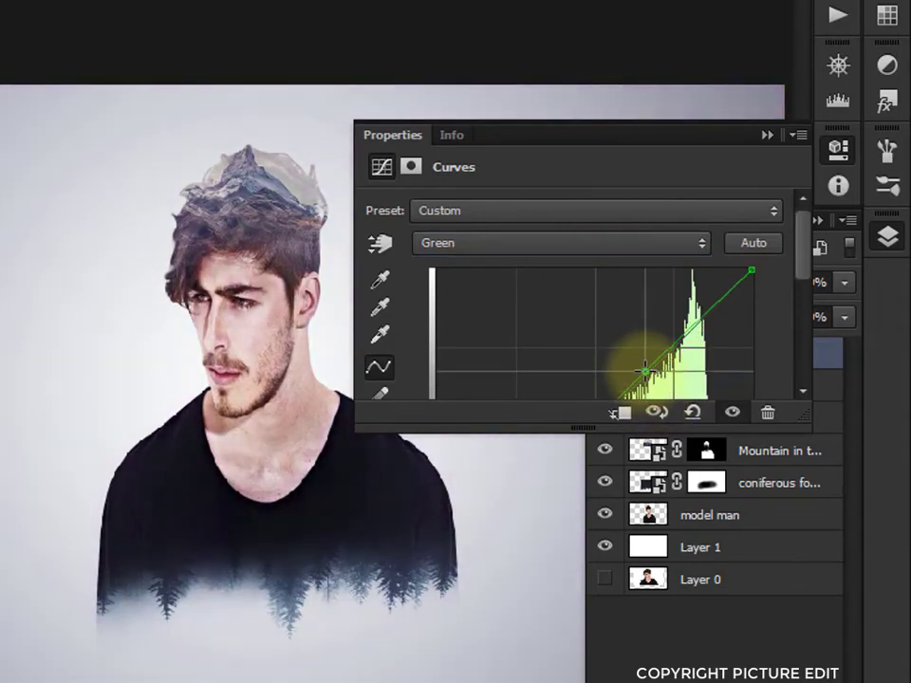
Lower the composite RGB curve slightly in the upper midtones, then collapse the Properties and Layers panels.
left_click(651, 248)
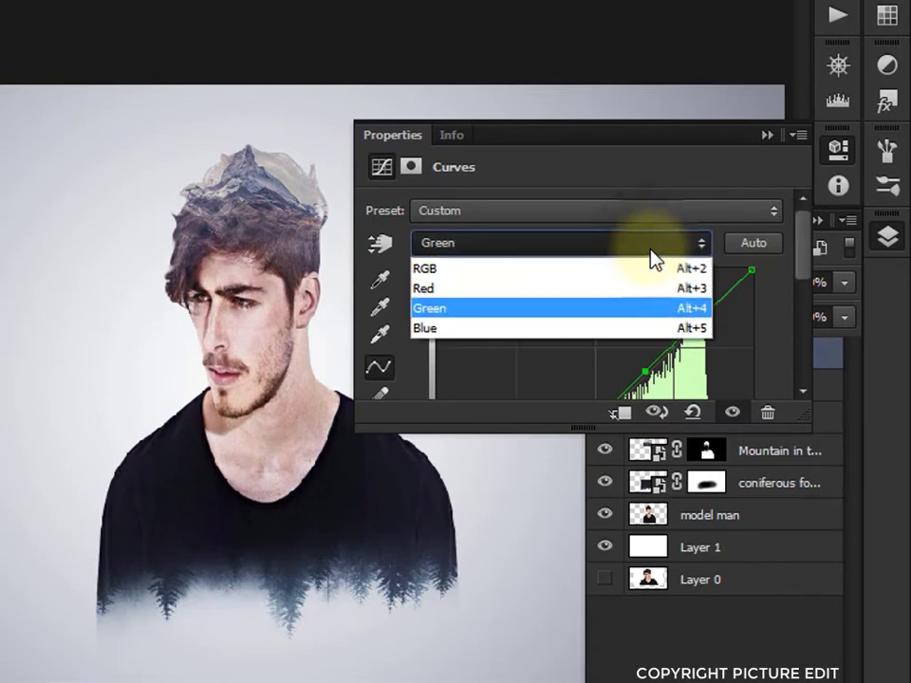
left_click(650, 271)
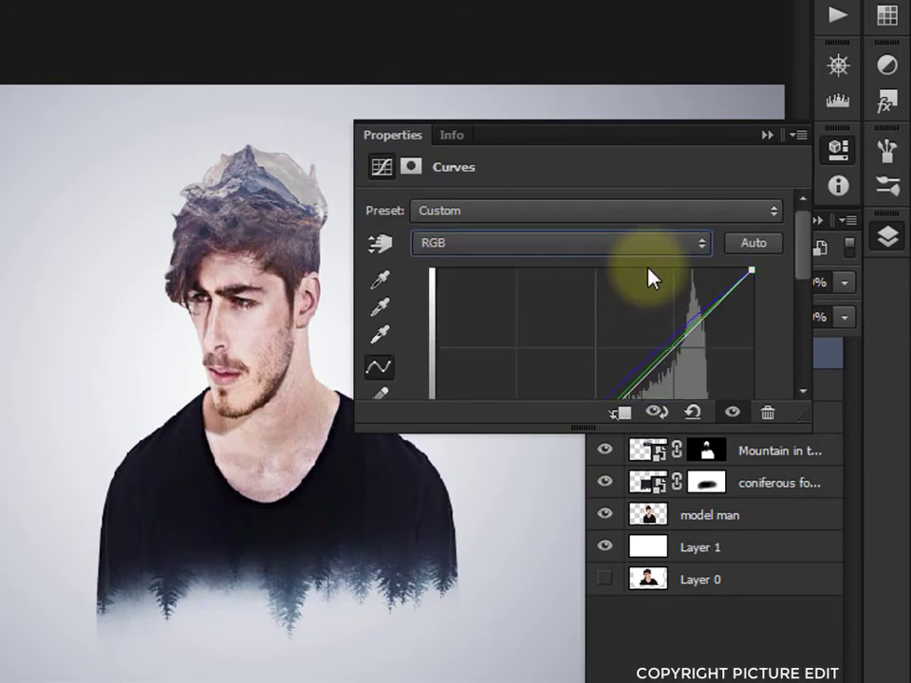
mouse_move(669, 353)
left_mouse_down()
mouse_move(669, 340)
mouse_move(668, 376)
mouse_move(641, 366)
mouse_move(654, 378)
mouse_move(675, 368)
mouse_move(675, 334)
mouse_move(637, 321)
mouse_move(688, 392)
mouse_move(664, 363)
left_mouse_up()
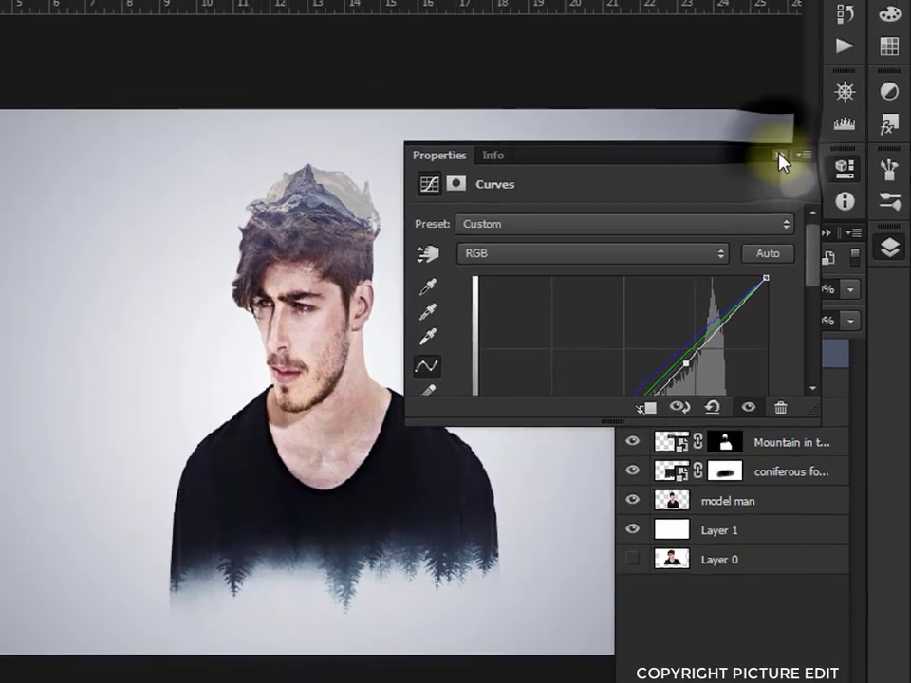
left_click(766, 134)
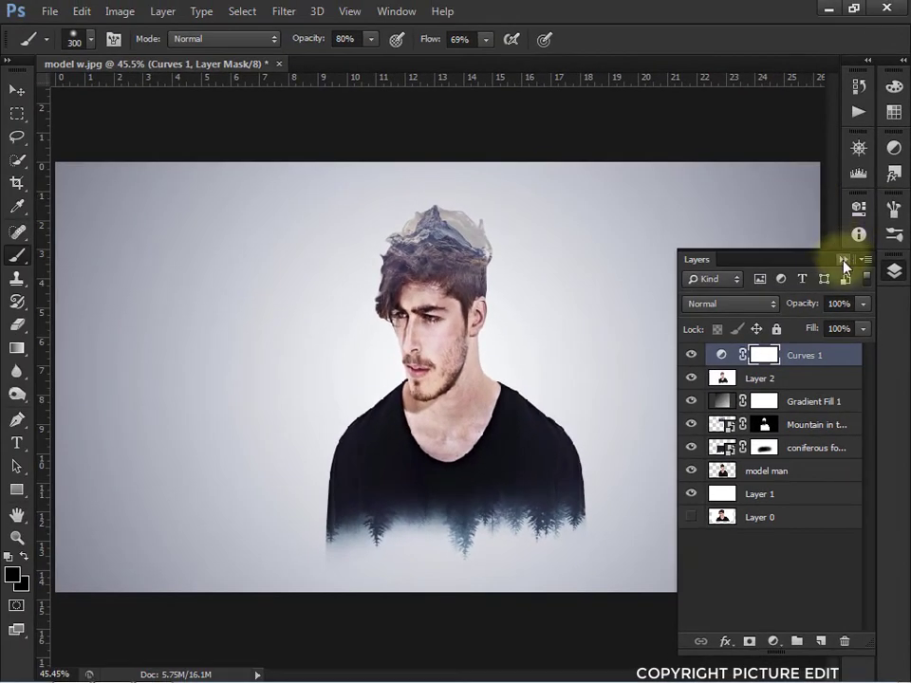
left_click(842, 259)
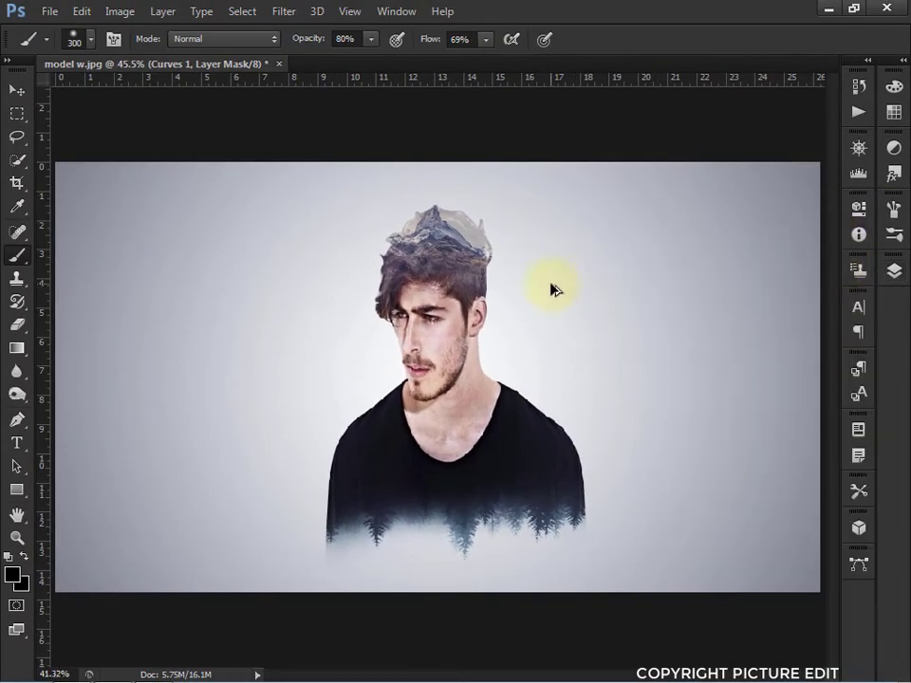
scroll(555, 290, "down", 1)
key("v")
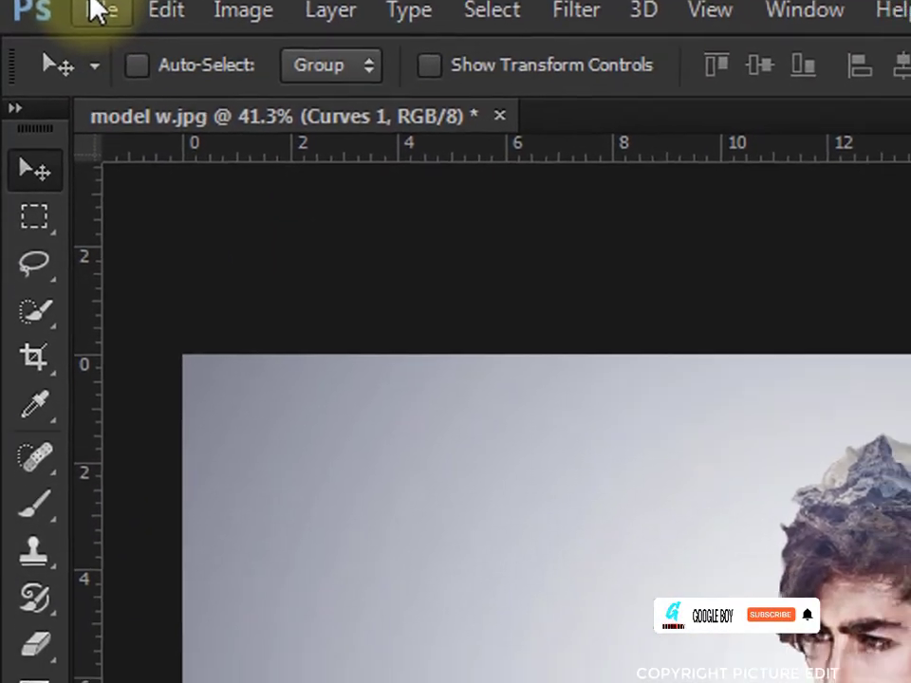
Save a copy of the finished image in JPEG format under the file name "model man".
left_click(49, 12)
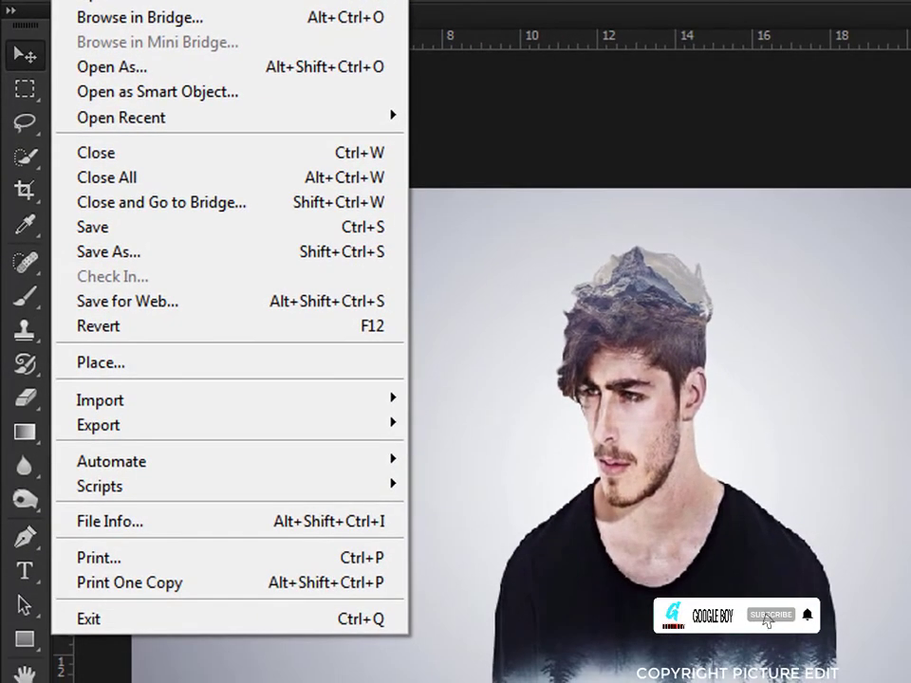
left_click(165, 252)
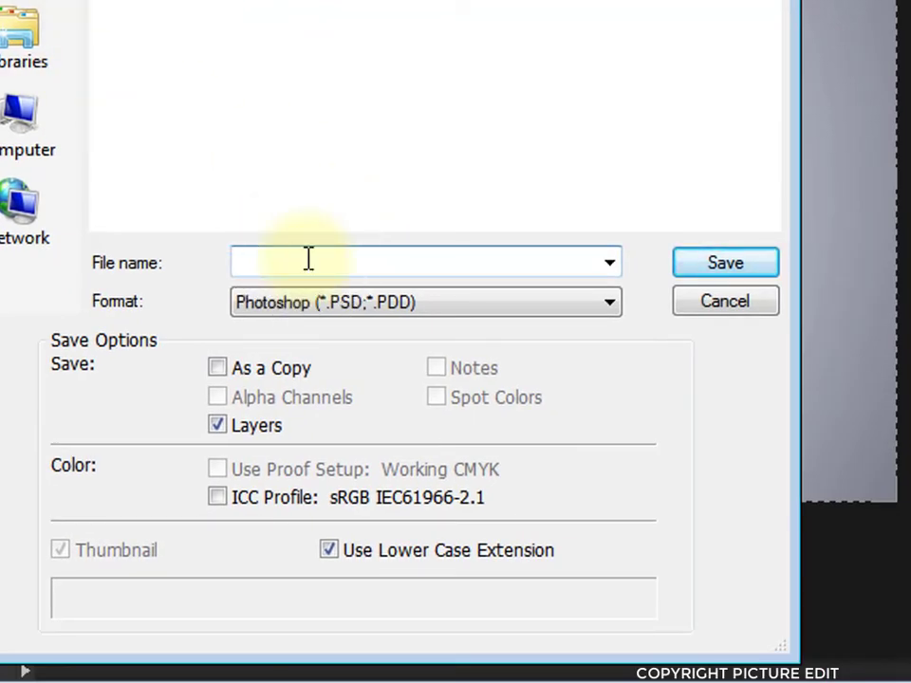
type("model")
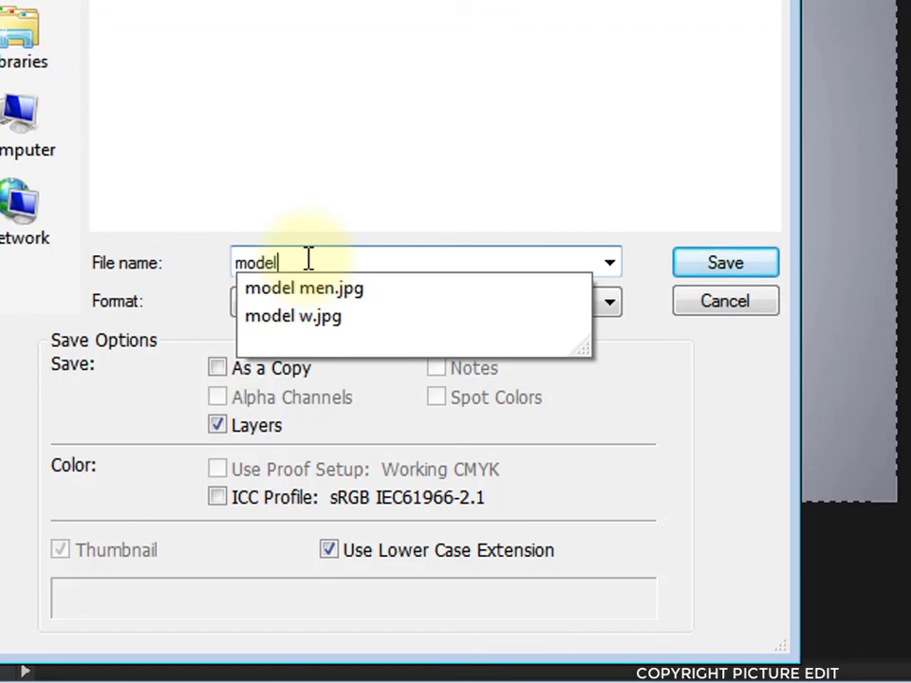
type(" man")
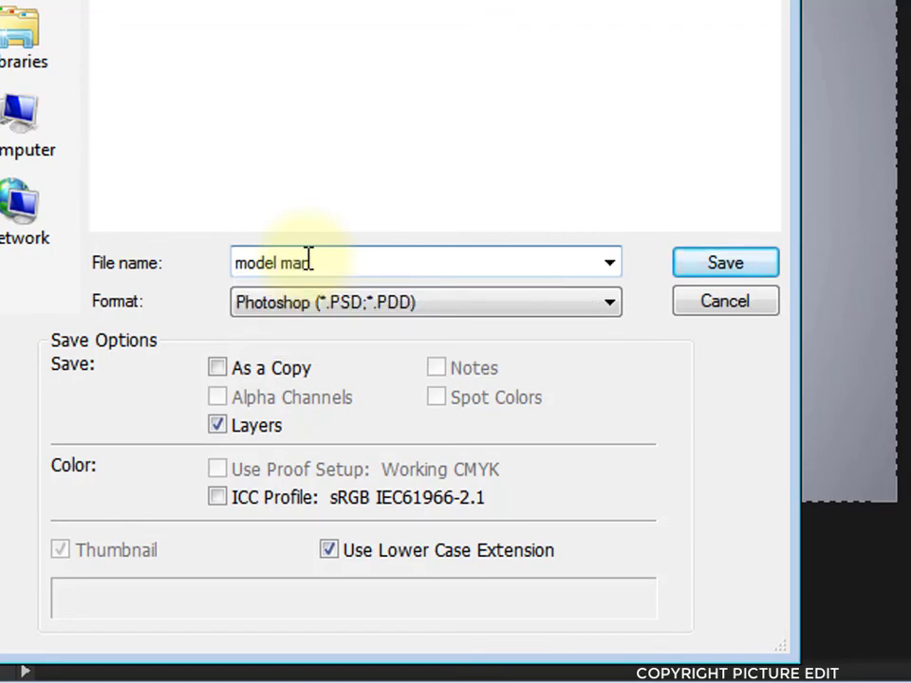
left_click(341, 313)
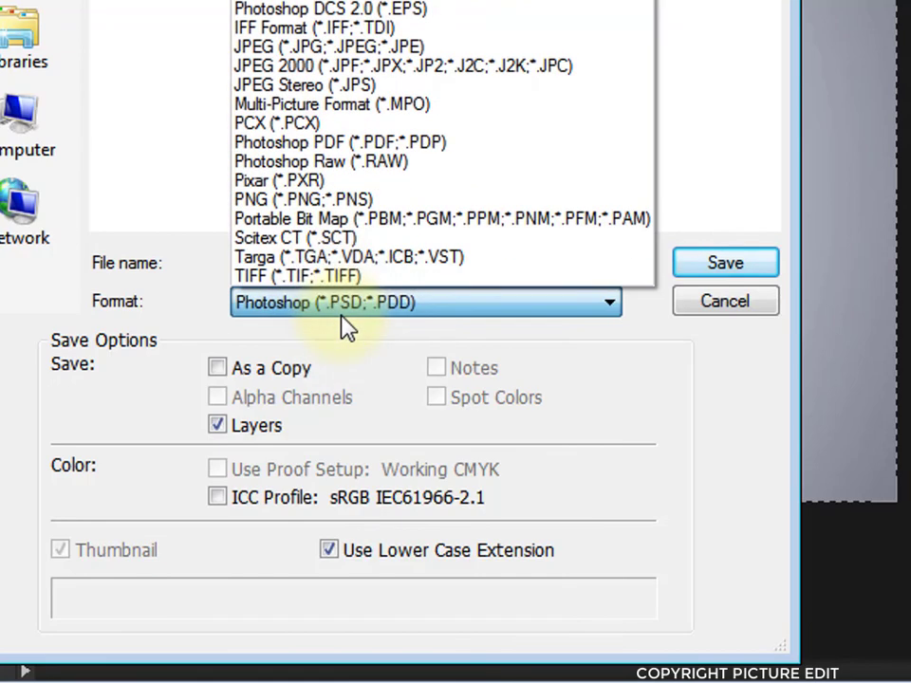
left_click(323, 46)
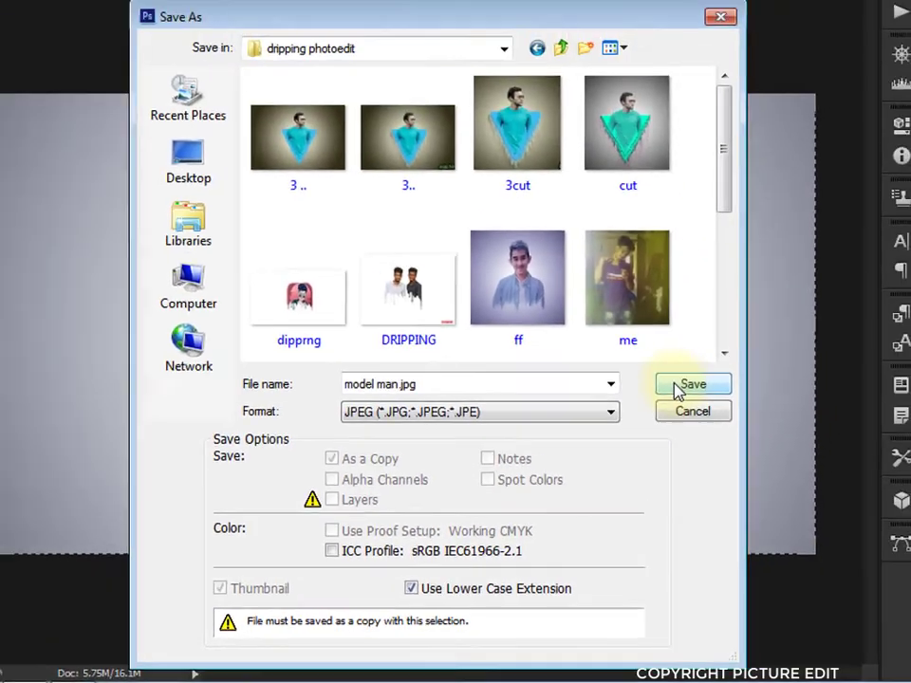
left_click(725, 263)
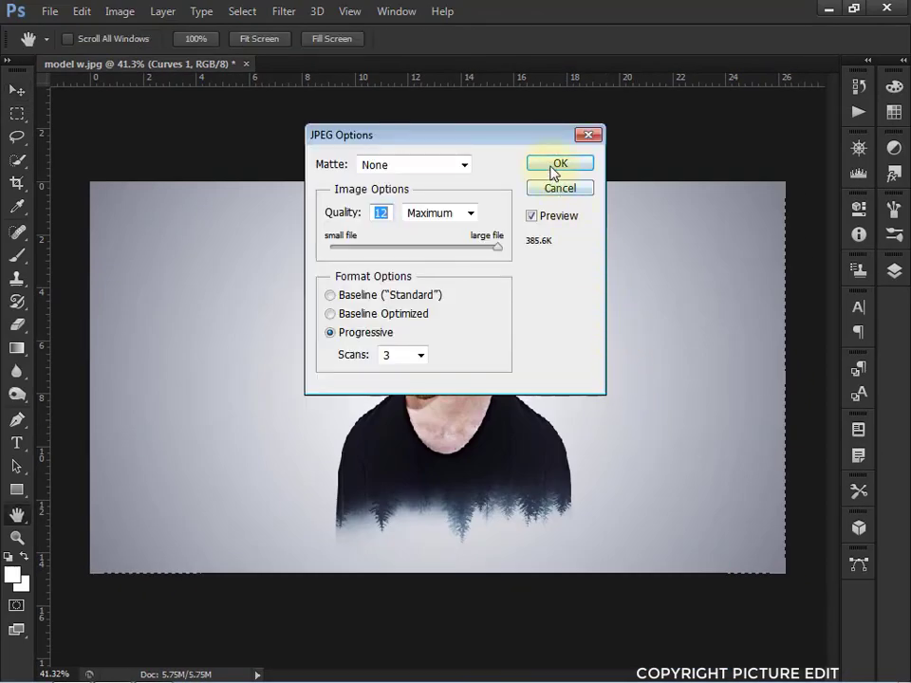